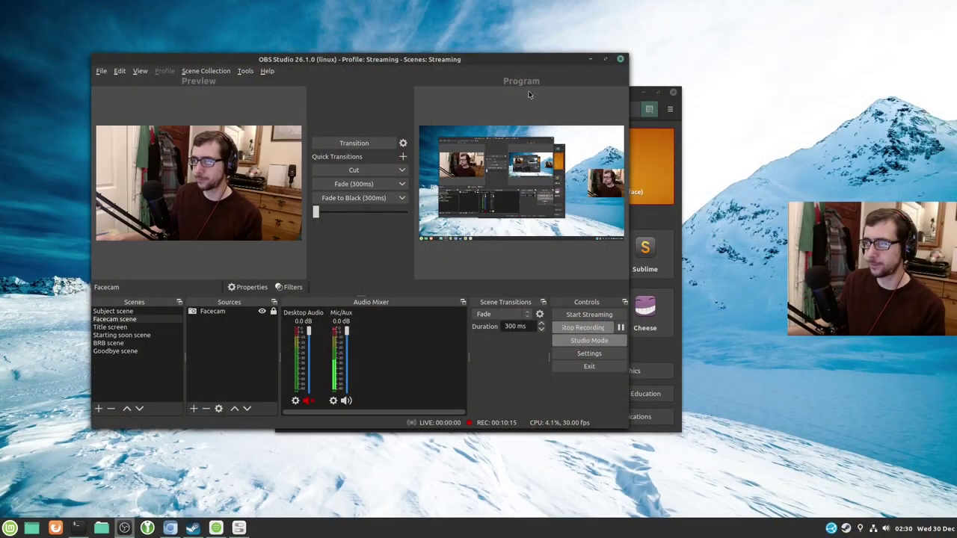
- Show all open windows in the desktop overview and switch back to OBS Studio
left_click(588, 59)
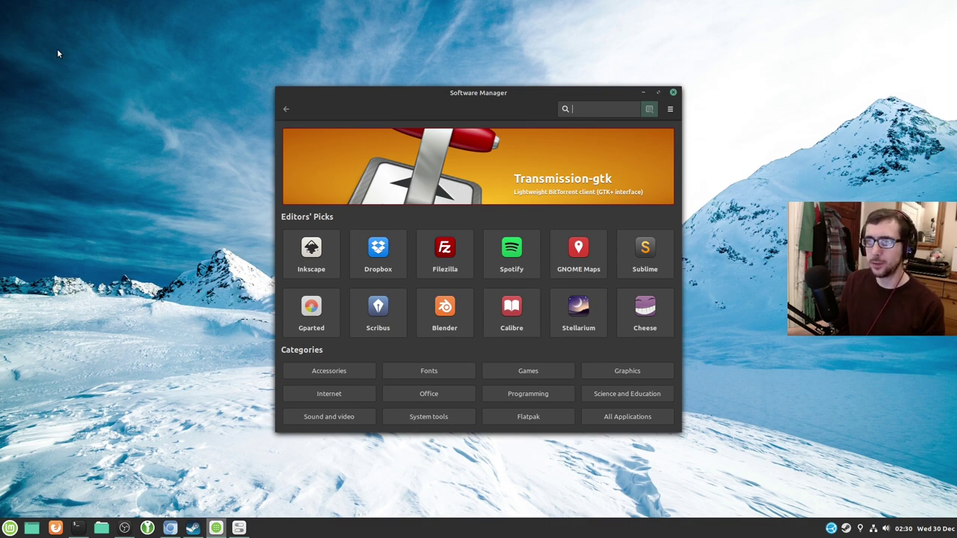
mouse_move(2, 2)
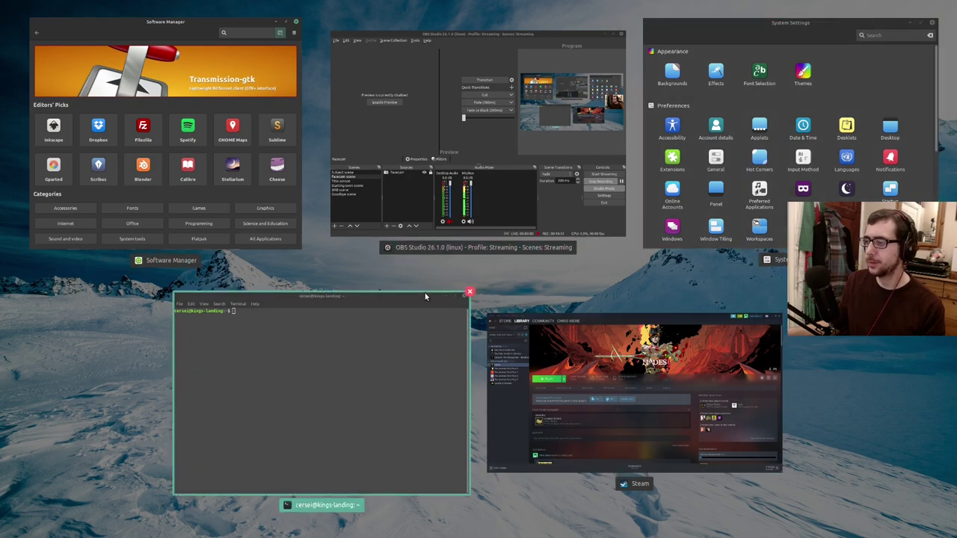
left_click(475, 123)
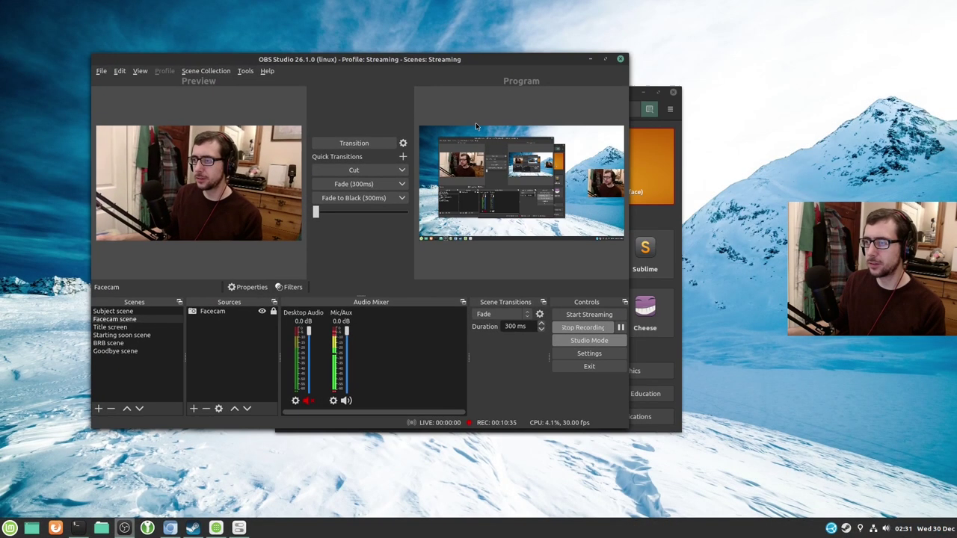
- Check the properties of the Screen Capture source in the Subject scene and minimize OBS Studio
left_click(137, 311)
left_click(215, 327)
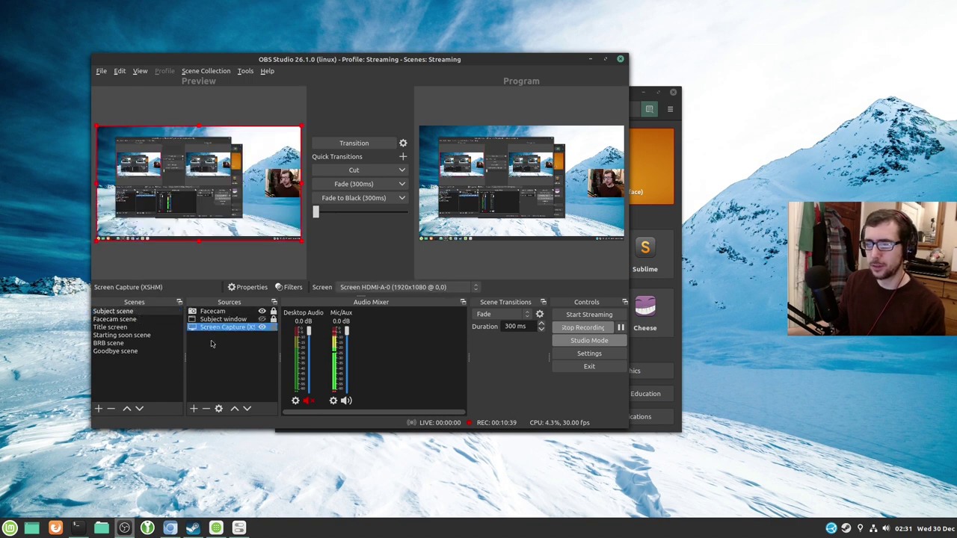
left_click(218, 408)
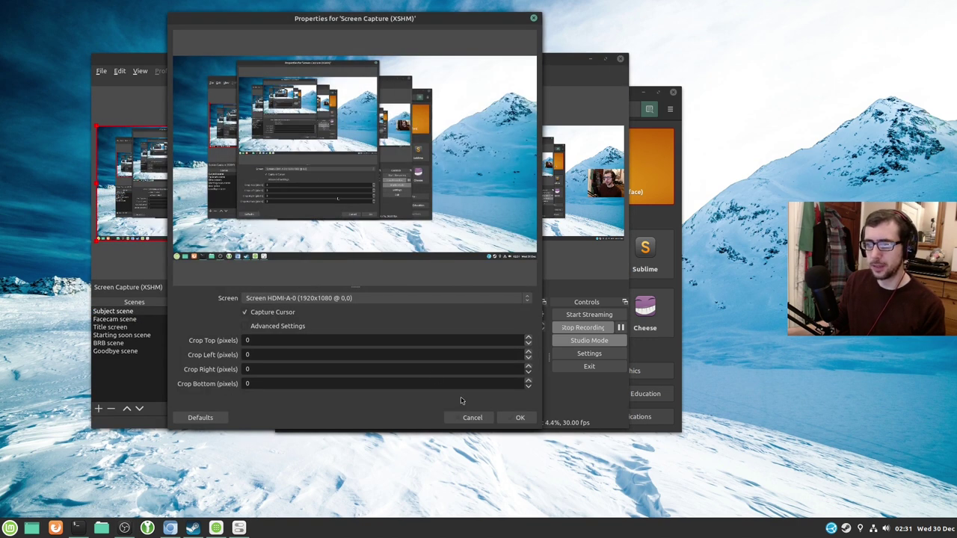
left_click(520, 417)
key("F2")
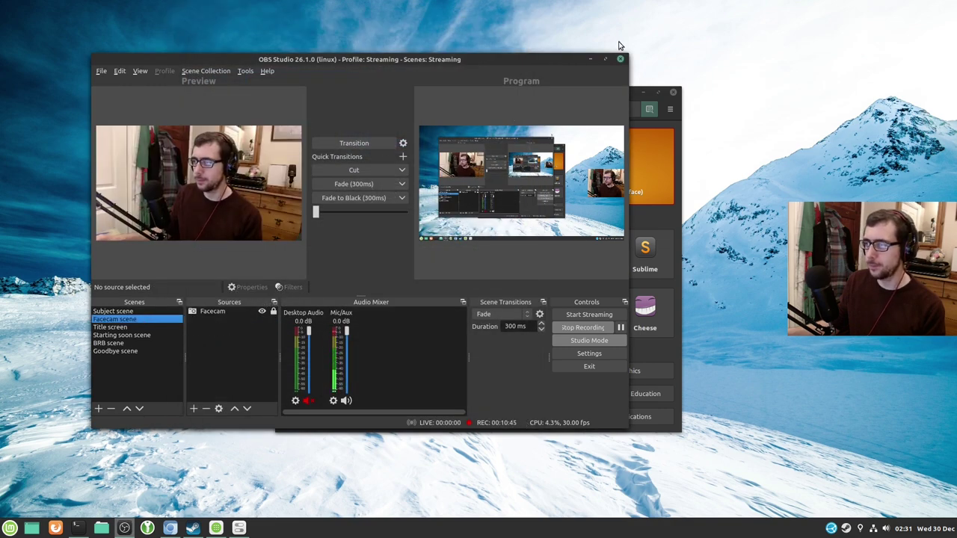
left_click(588, 59)
- Examine Dropbox's description, details and reviews in Software Manager, and close Software Manager
left_click_drag(516, 93, 610, 52)
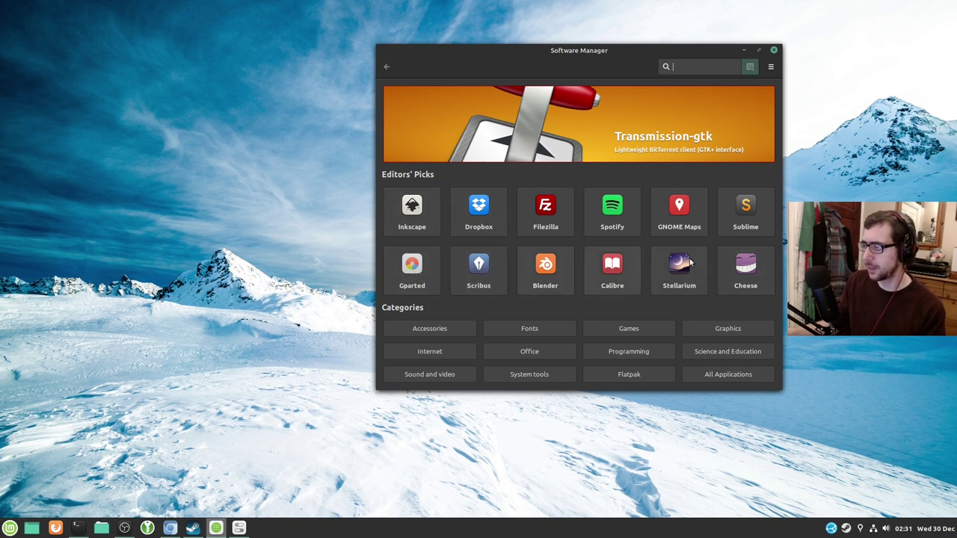
left_click(485, 215)
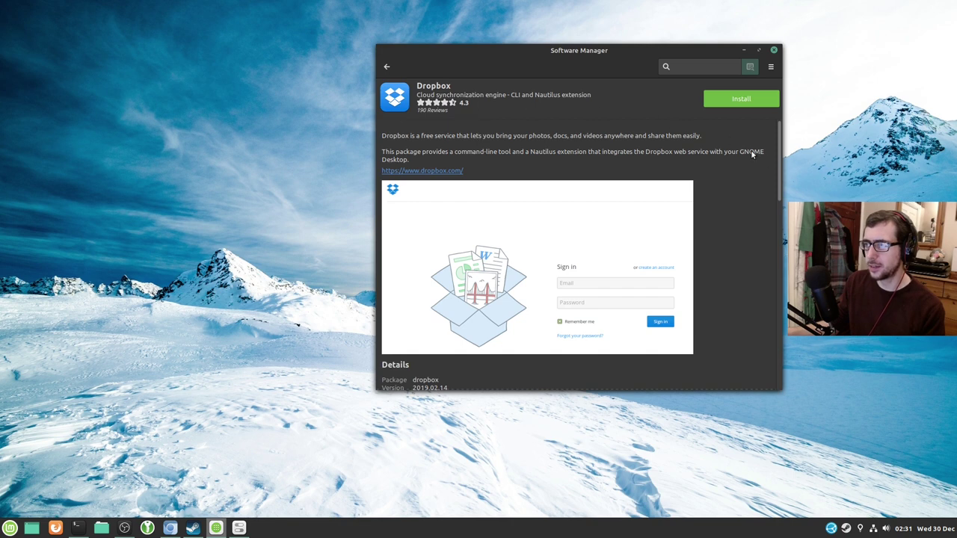
scroll(778, 163, "down", 2)
left_click_drag(778, 163, 778, 176)
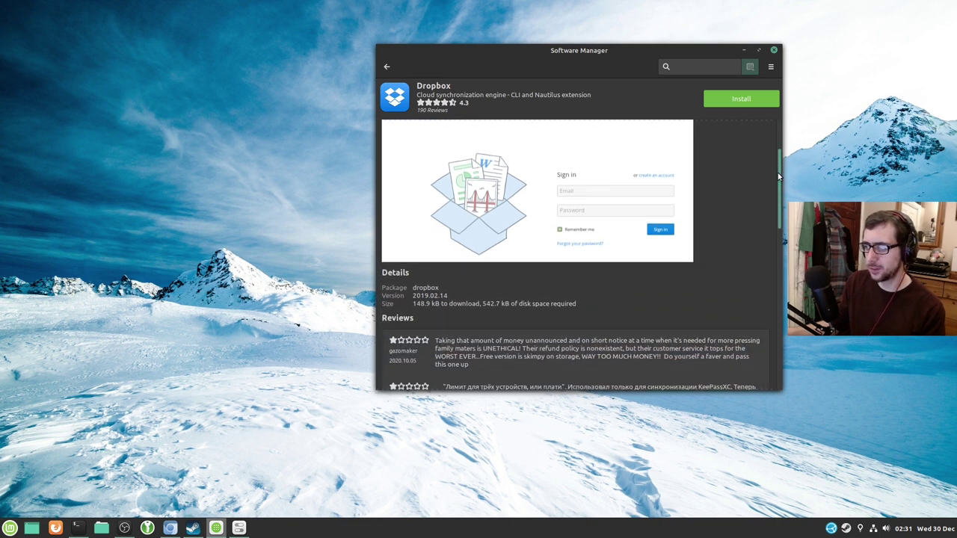
left_click_drag(777, 172, 777, 147)
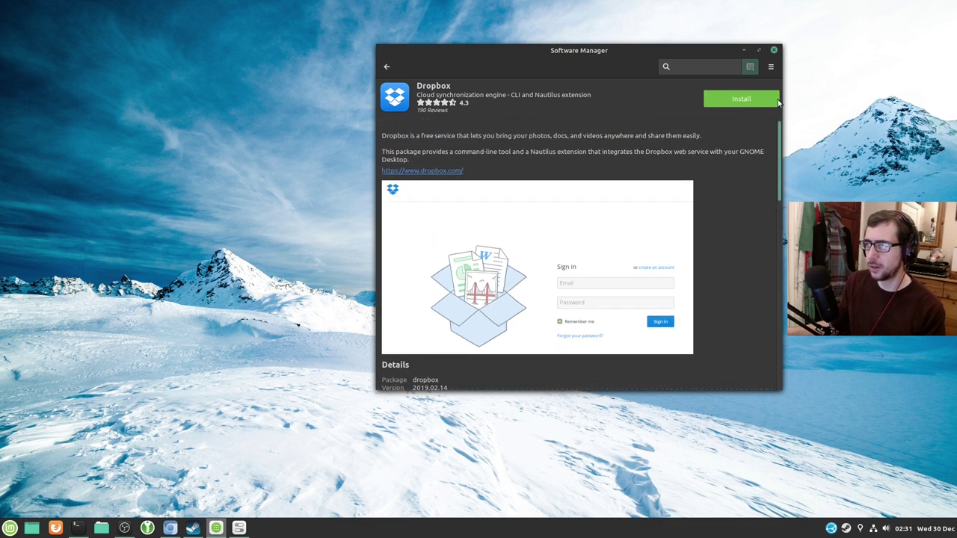
left_click(386, 67)
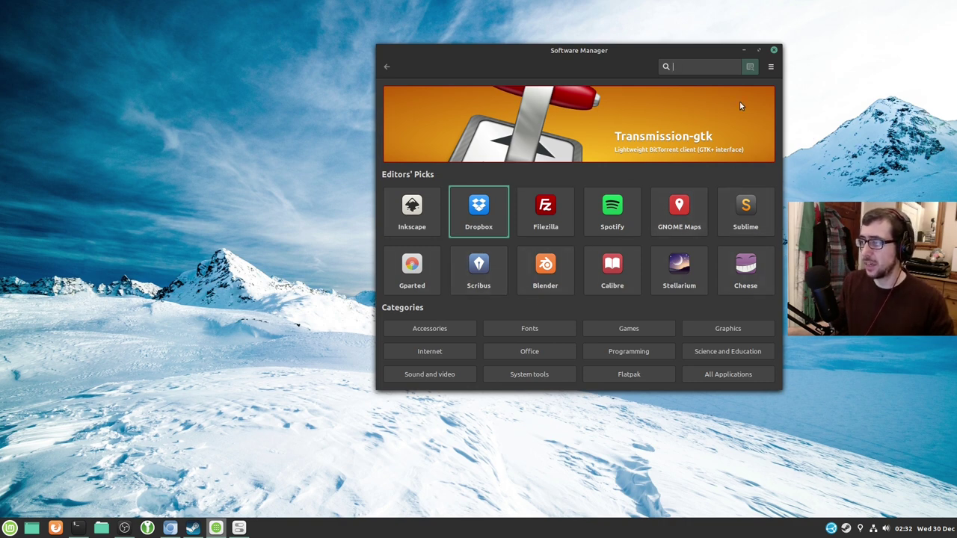
left_click(775, 50)
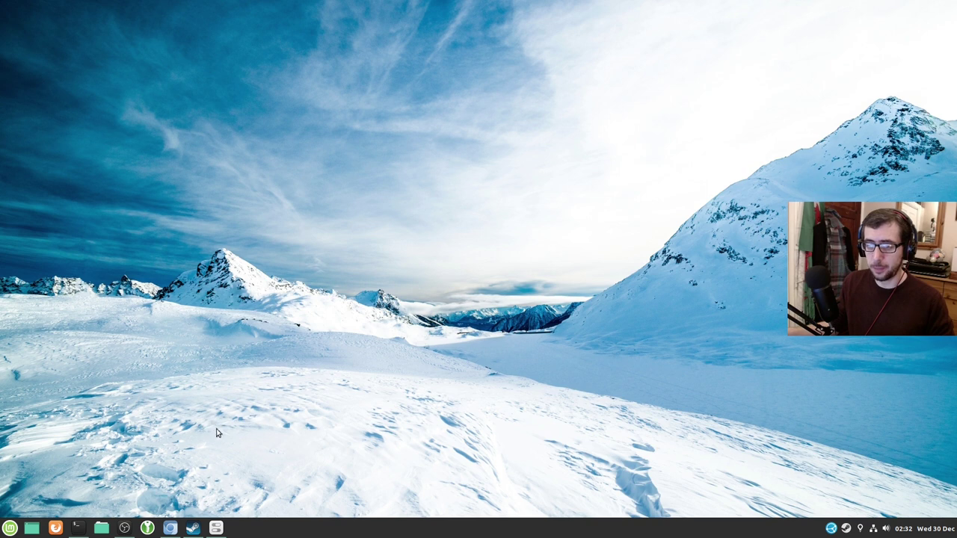
- Bring up the terminal, view its About information, and minimize the terminal window
mouse_move(193, 532)
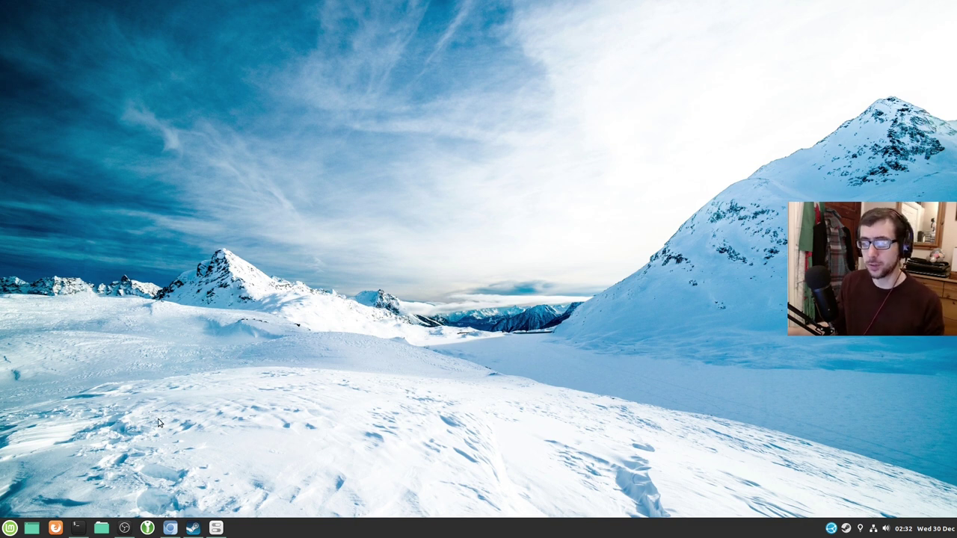
left_click(80, 528)
left_click_drag(465, 109, 409, 71)
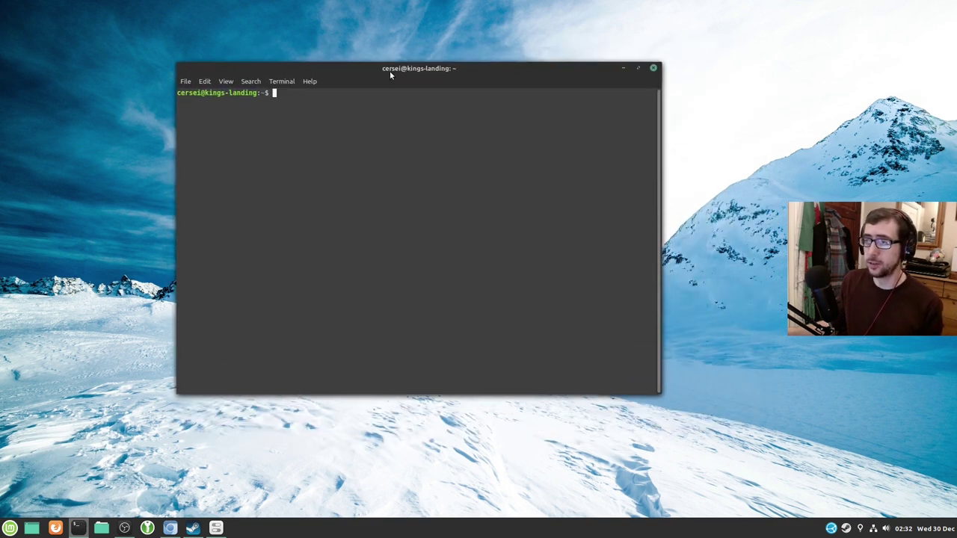
left_click(308, 81)
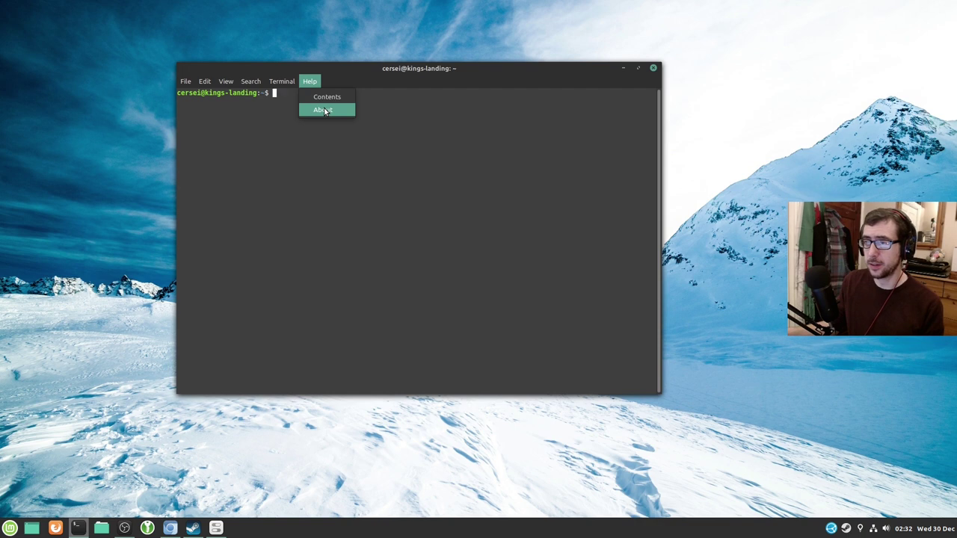
left_click(325, 111)
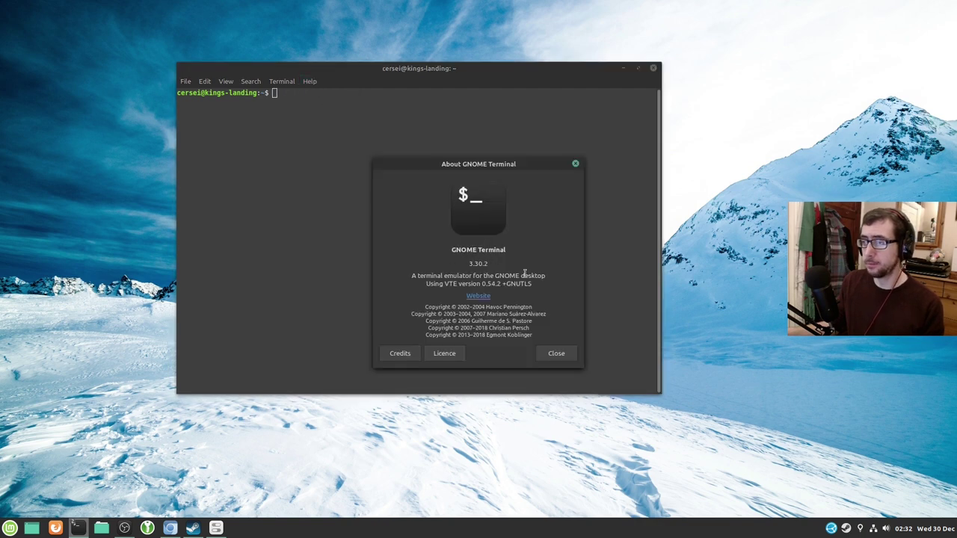
left_click(553, 354)
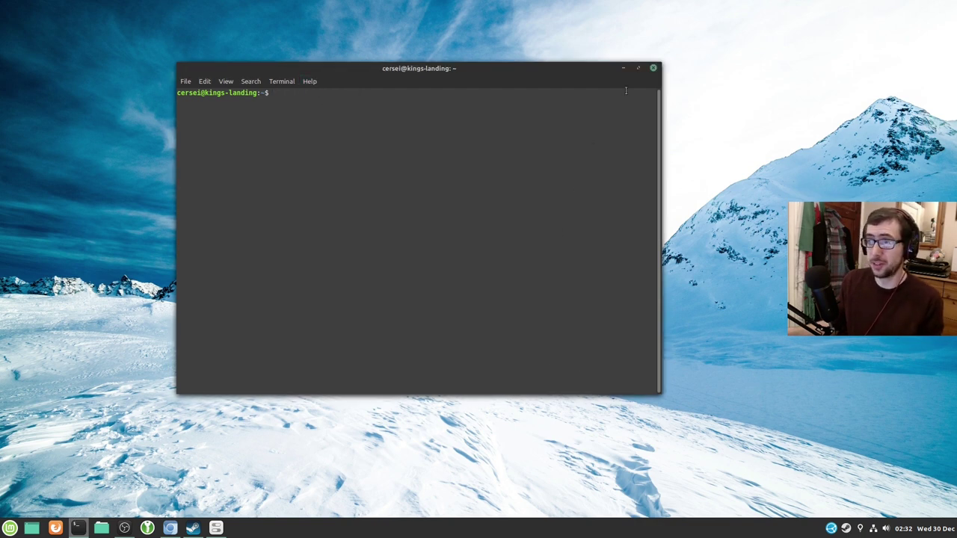
left_click(623, 68)
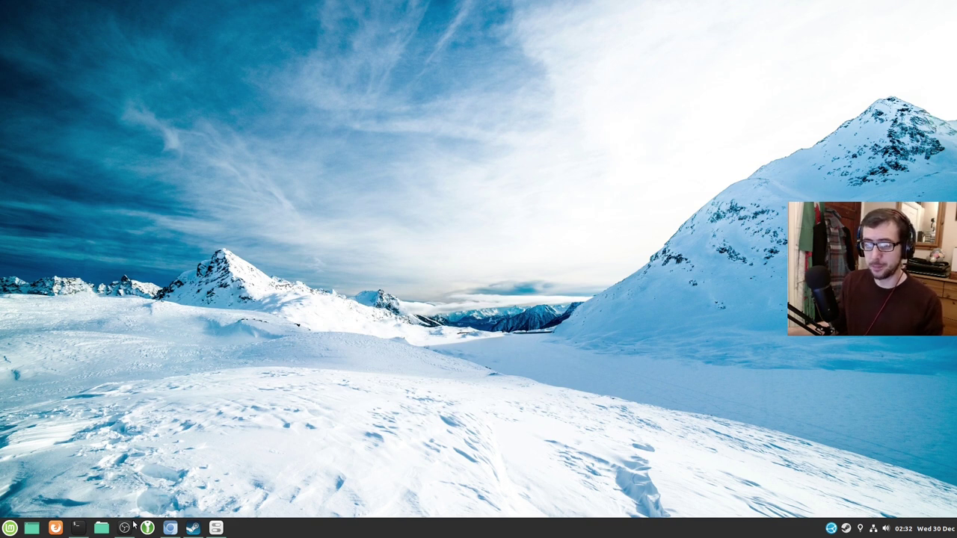
- Switch to System Settings and view the window options of its taskbar entry
left_click(215, 529)
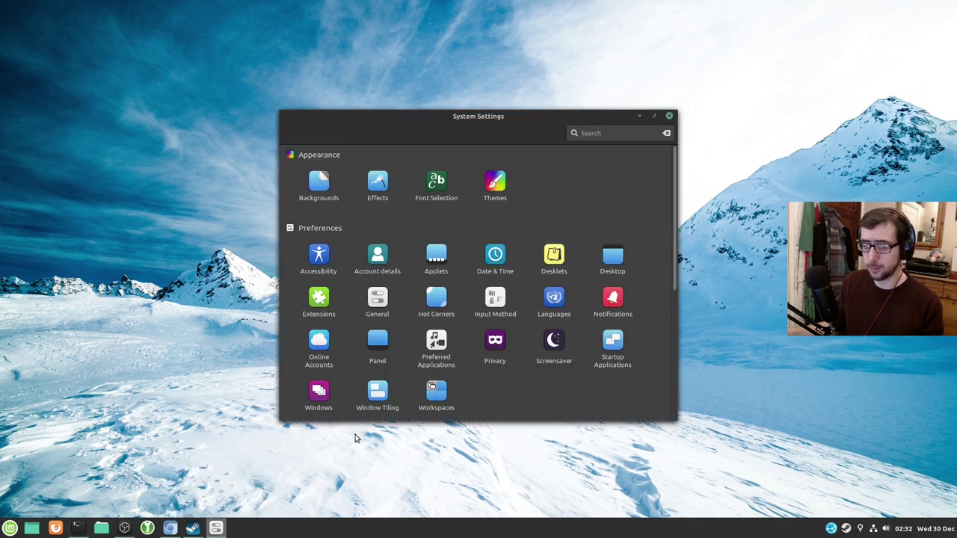
right_click(216, 529)
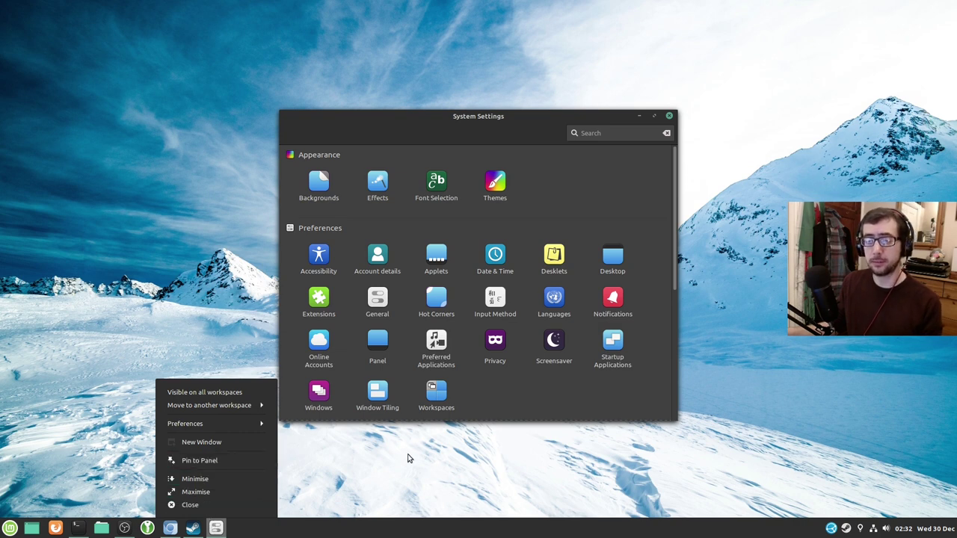
left_click(430, 472)
left_click(272, 483)
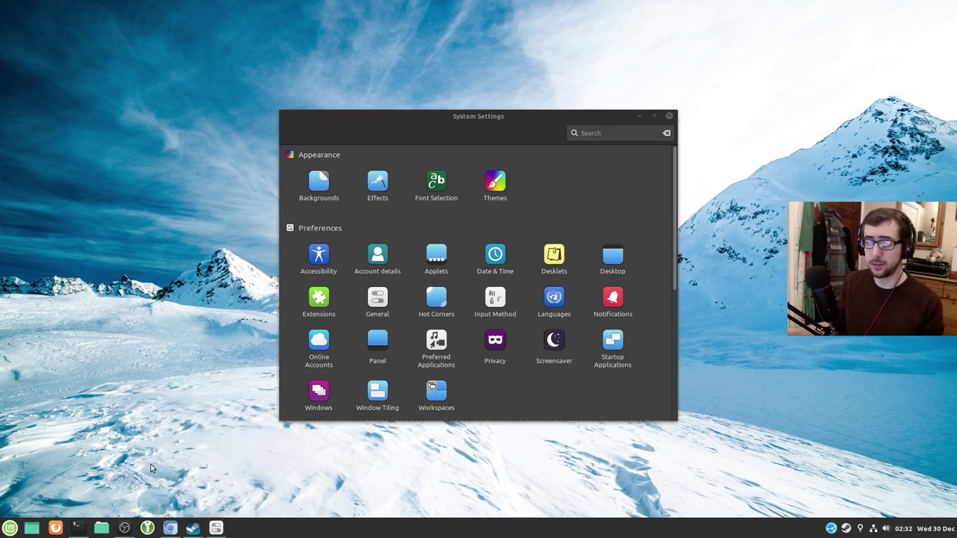
- Show and hide the applications menu several times, leaving it closed
left_click(10, 528)
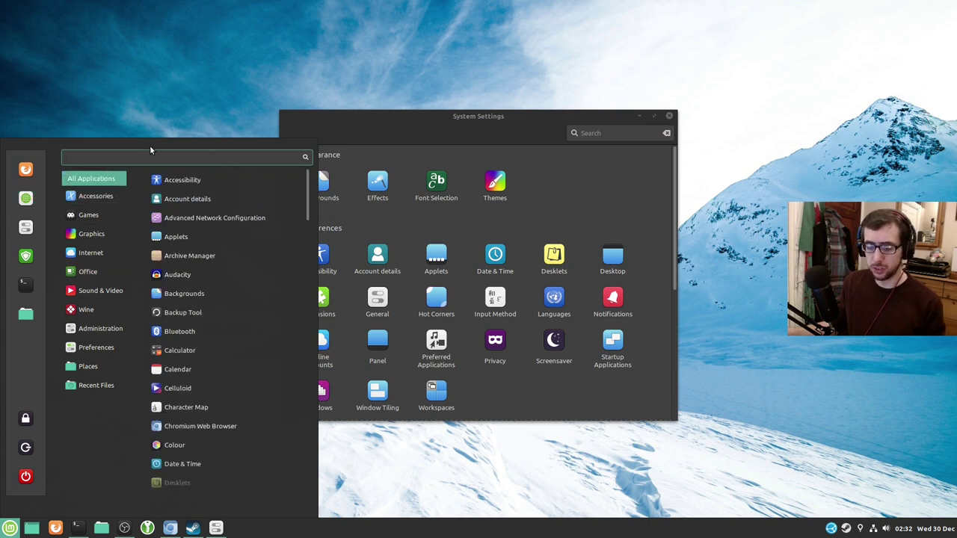
key("super")
key("super")
key("super")
key("super")
key("super")
key("super")
key("super")
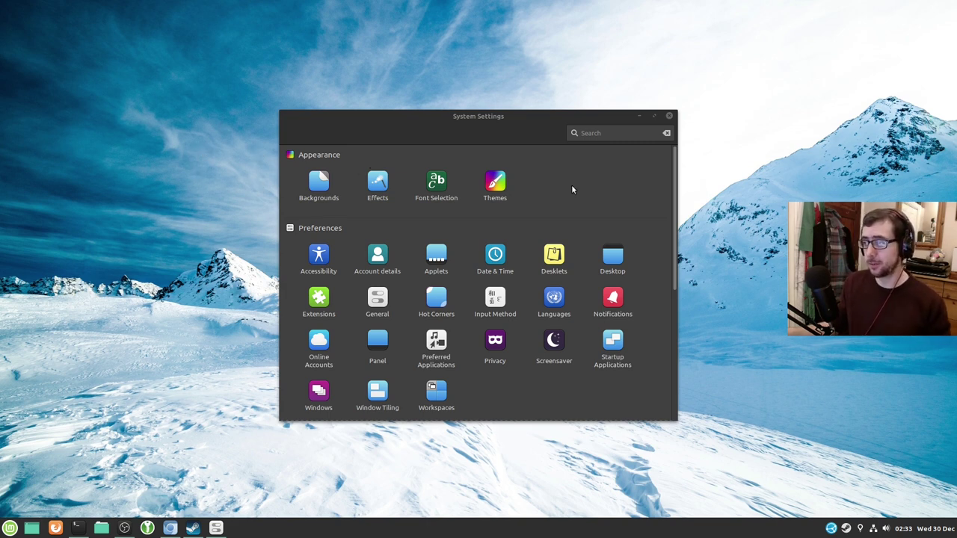
- Set the Icons theme to Mint-Y-Dark-Teal in the Themes settings
mouse_move(675, 218)
left_mouse_down()
mouse_move(678, 314)
mouse_move(678, 207)
left_mouse_up()
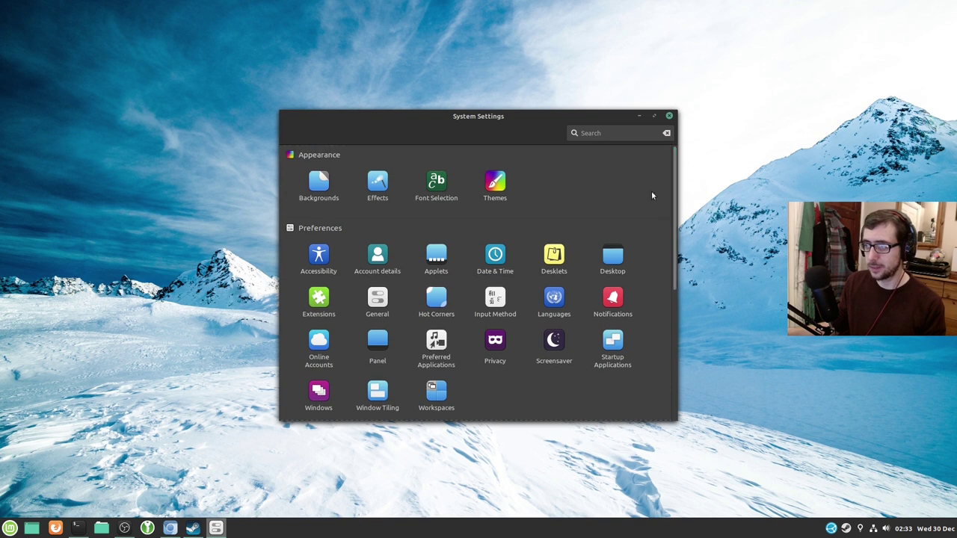
left_click(490, 193)
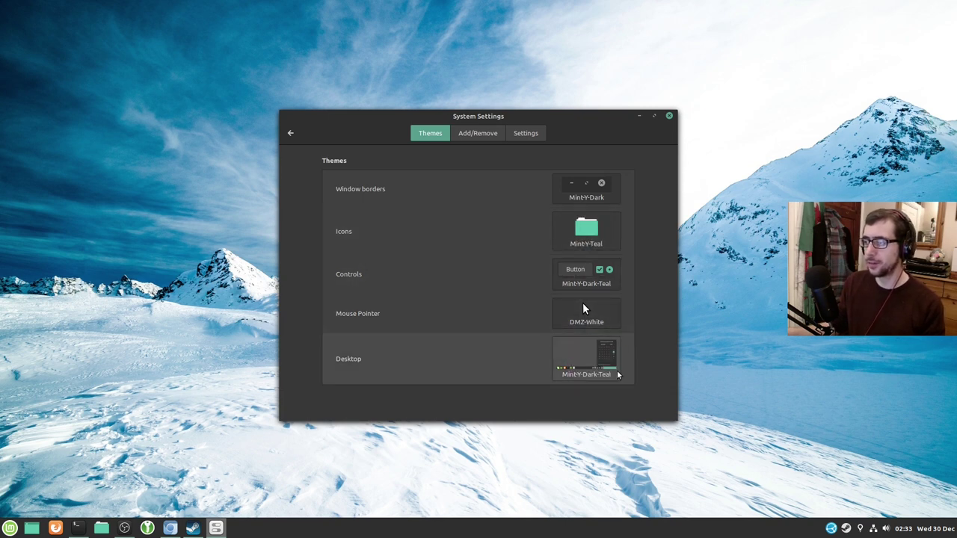
left_click(586, 236)
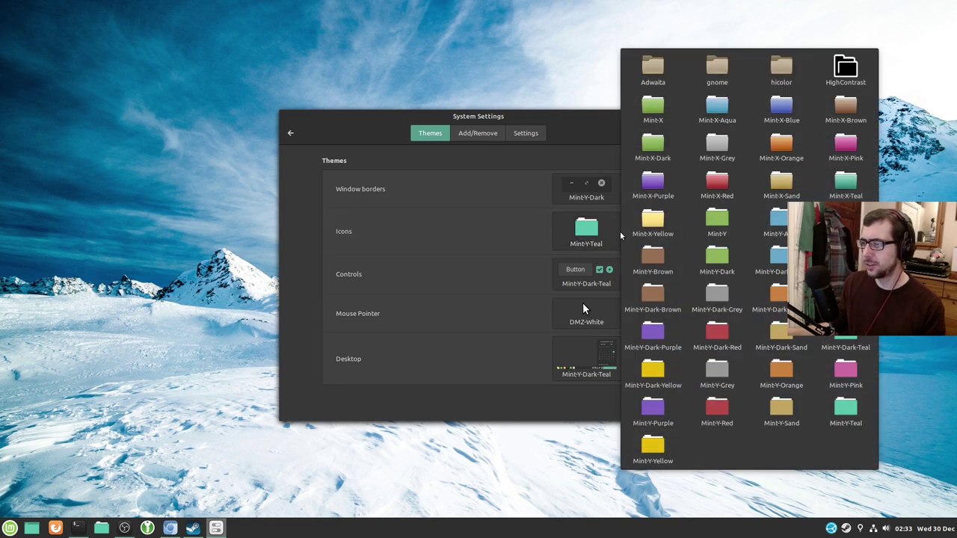
left_click(845, 336)
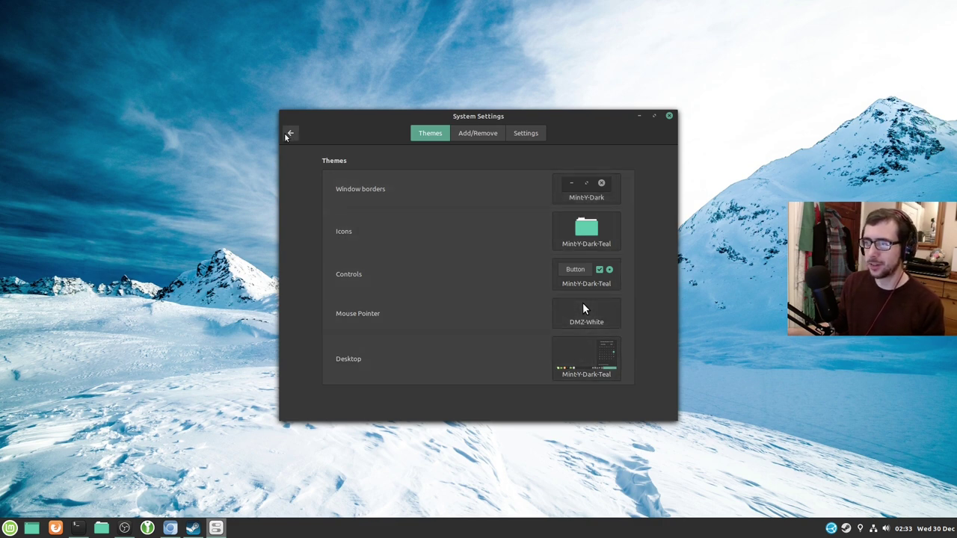
- Look through the available Icons, Controls and Desktop themes, keeping the current selections
left_click(594, 232)
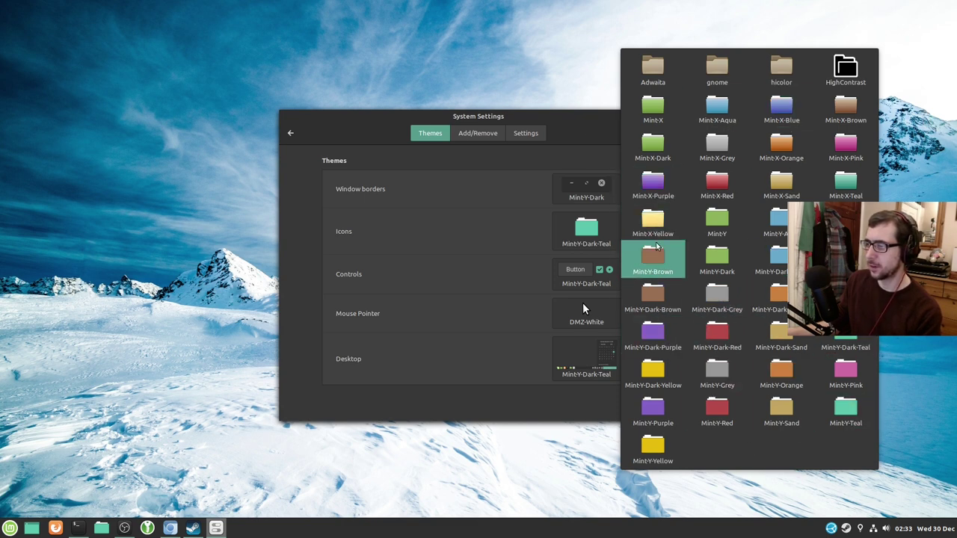
left_click(579, 273)
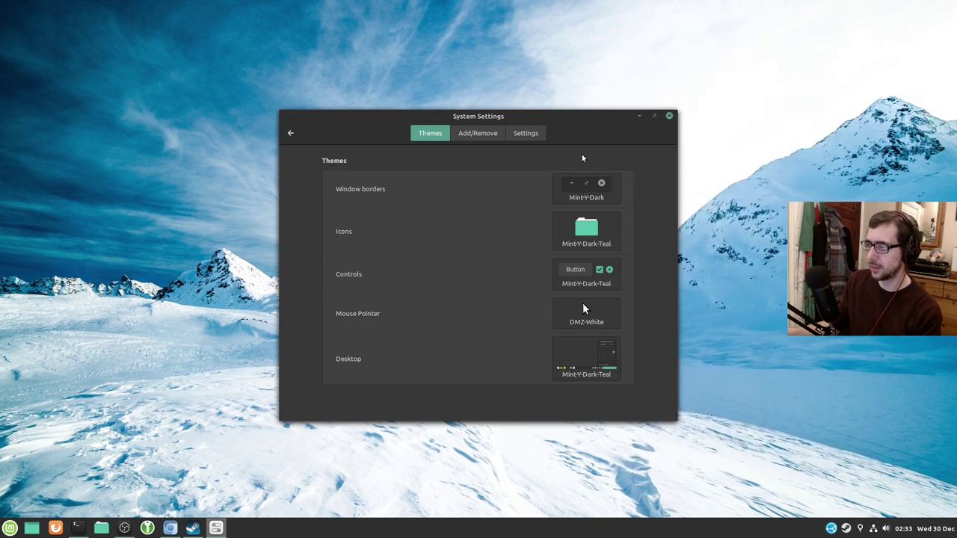
left_click(580, 286)
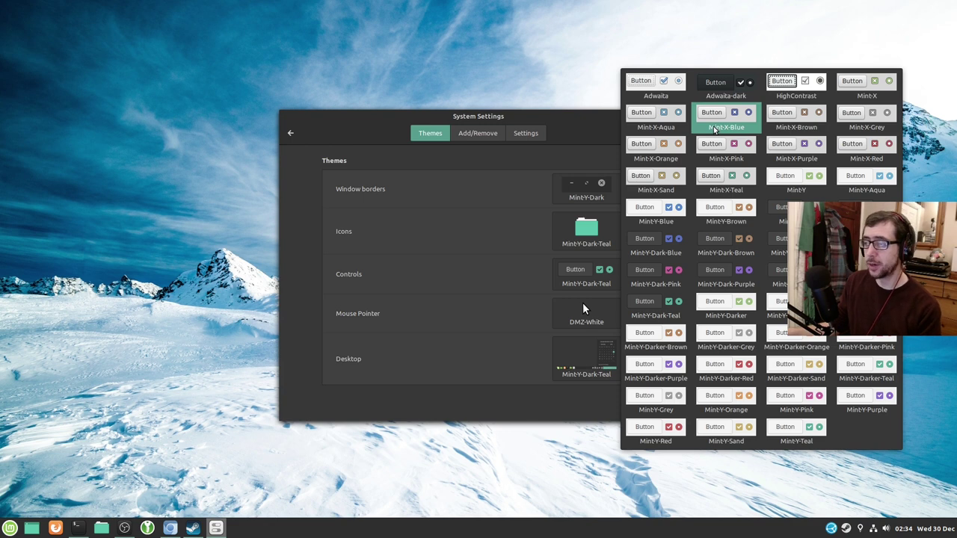
left_click(579, 127)
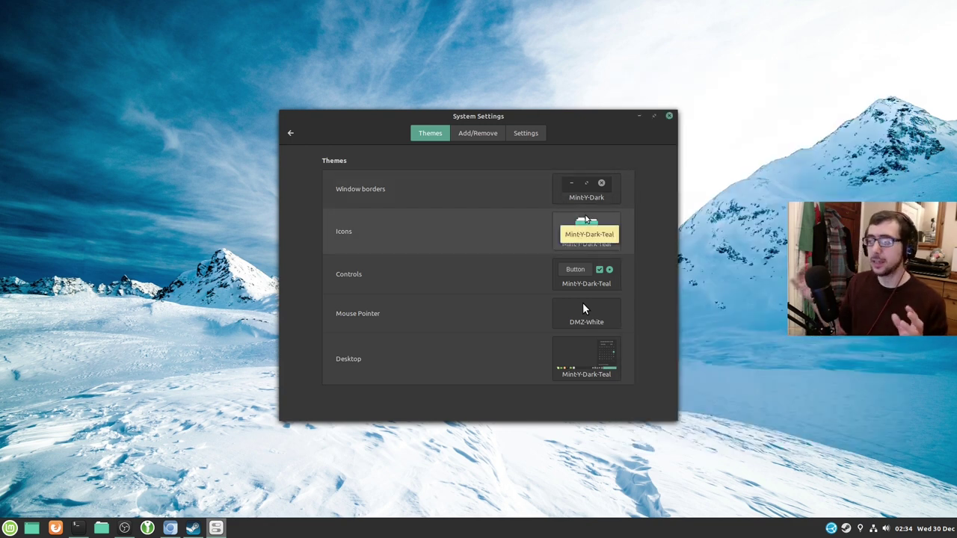
left_click(596, 345)
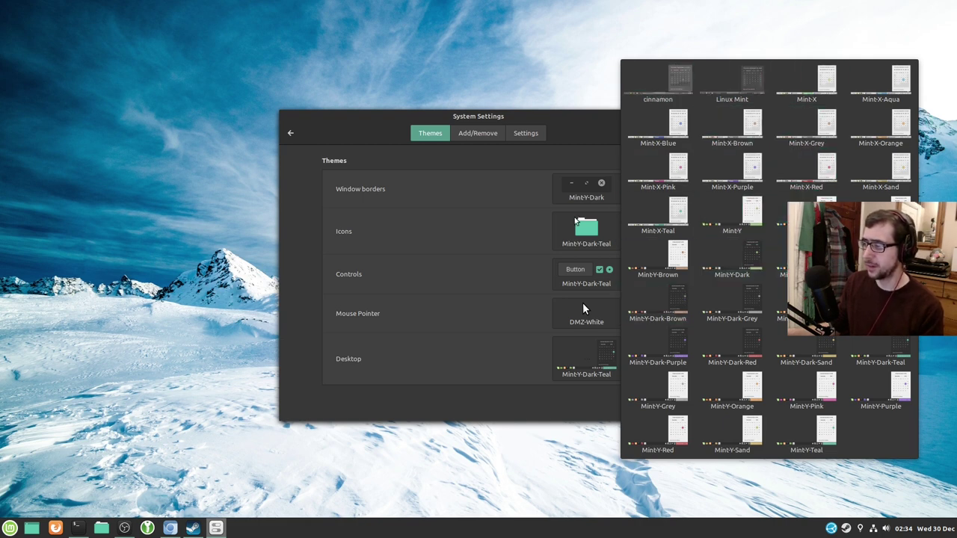
left_click(562, 410)
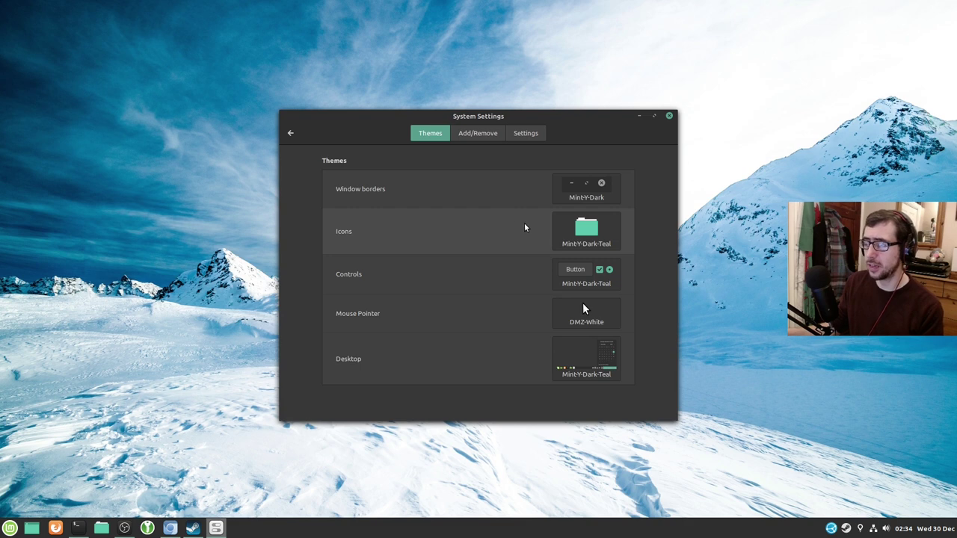
- Browse the downloadable themes sorted by popularity in the Themes settings
left_click(469, 133)
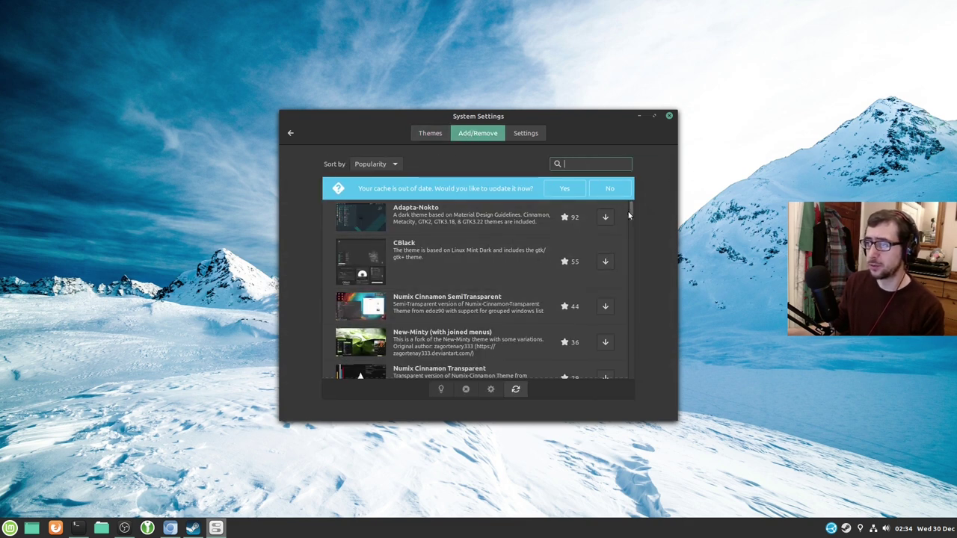
scroll(630, 217, "down", 1)
mouse_move(630, 217)
left_mouse_down()
mouse_move(630, 241)
mouse_move(633, 200)
left_mouse_up()
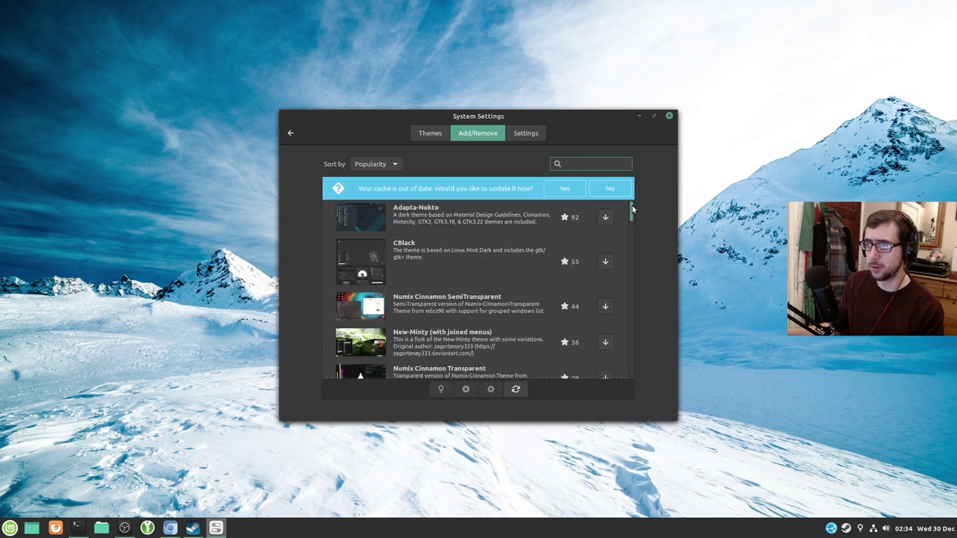
- View the miscellaneous options of the Themes settings and return to the System Settings overview
left_click(531, 134)
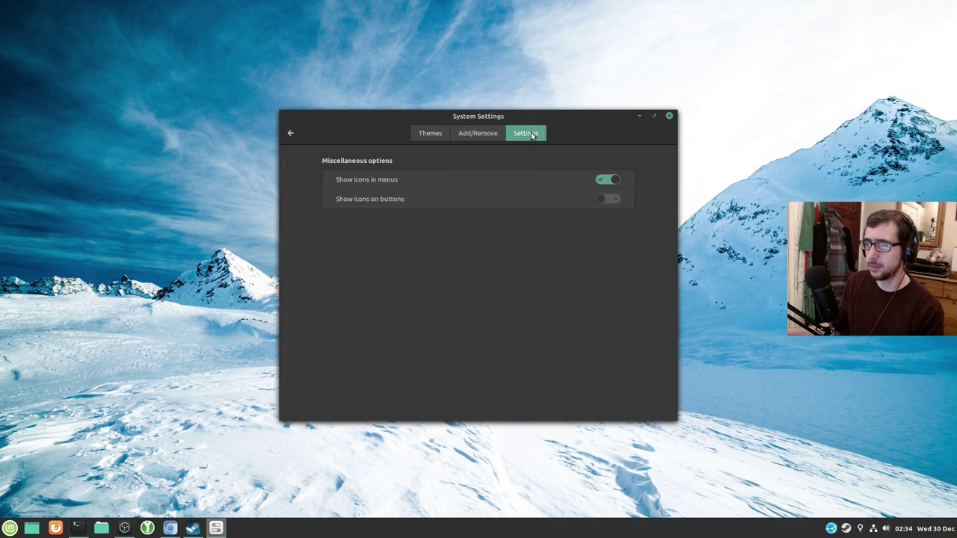
left_click(441, 132)
left_click(291, 133)
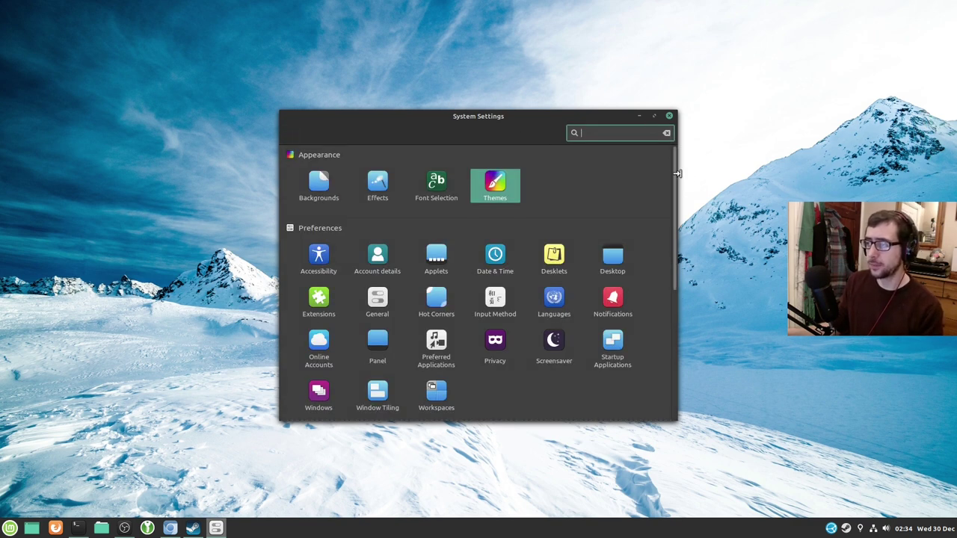
- Look over the Appearance, Preferences and Hardware categories in System Settings and close the window
left_click_drag(679, 178, 674, 207)
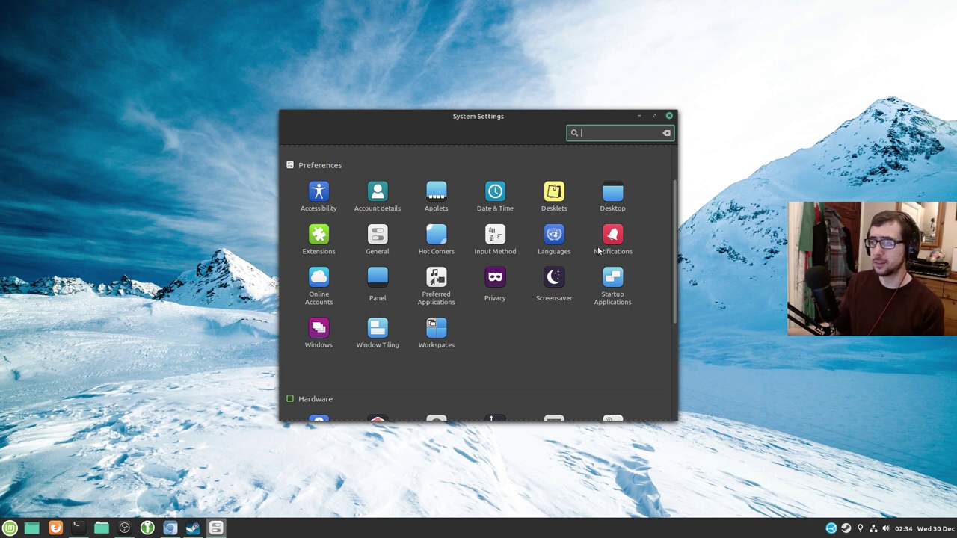
left_click_drag(671, 267, 685, 182)
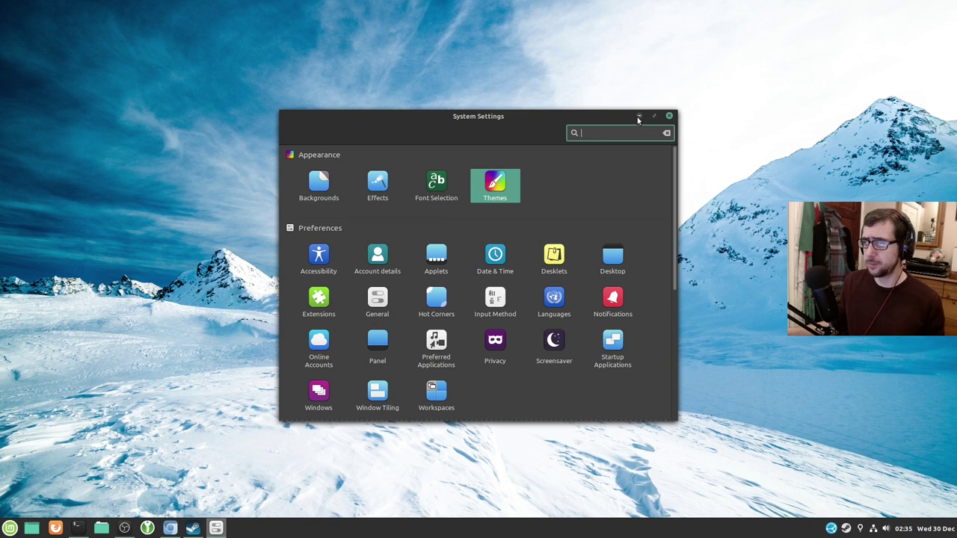
left_click(669, 116)
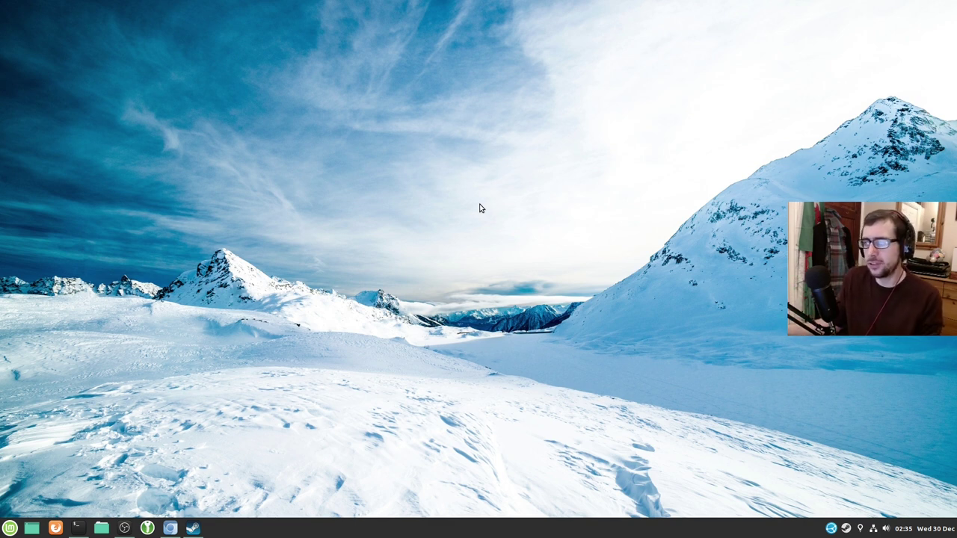
- Look at the application categories in the applications menu and dismiss the menu
left_click(9, 529)
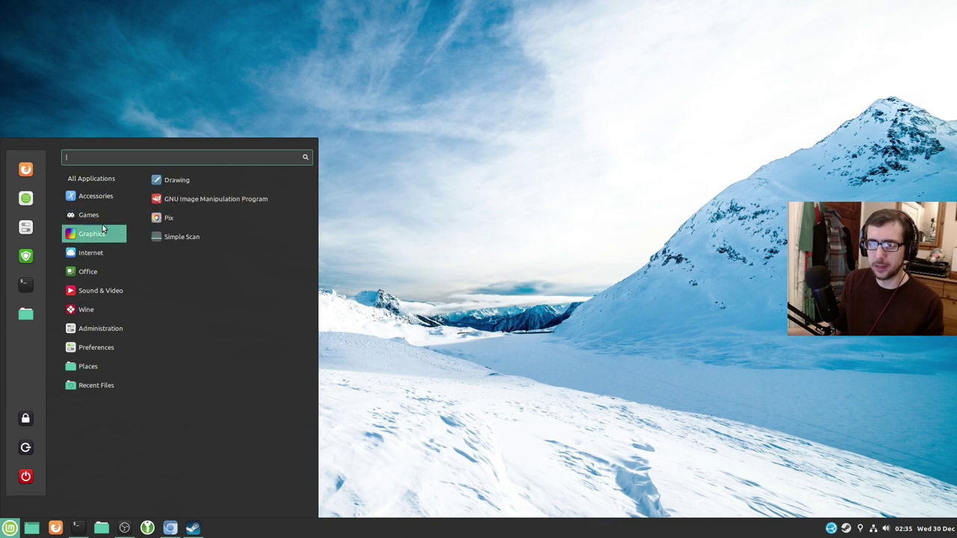
left_click(509, 141)
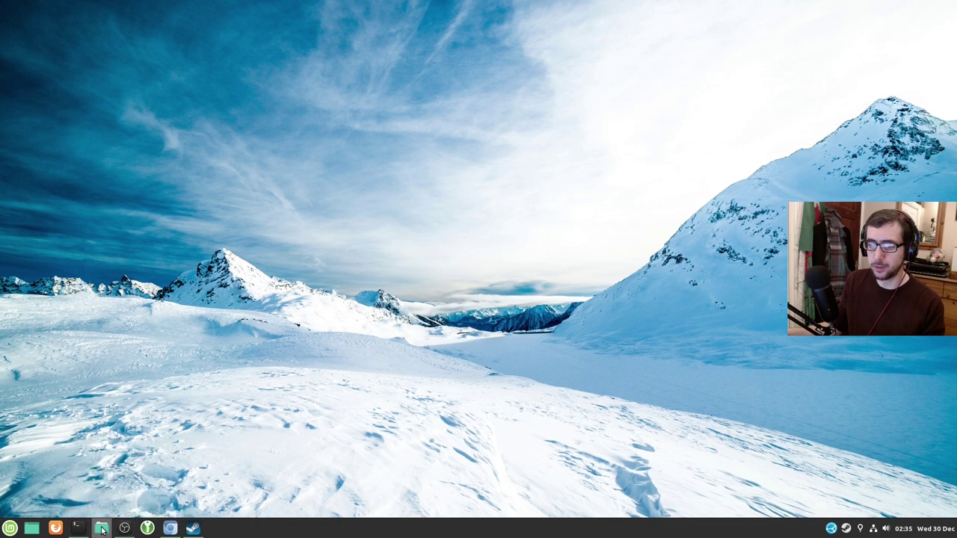
- Show the Home folder window and the OBS Studio window in turn, putting each away again
key("super+e")
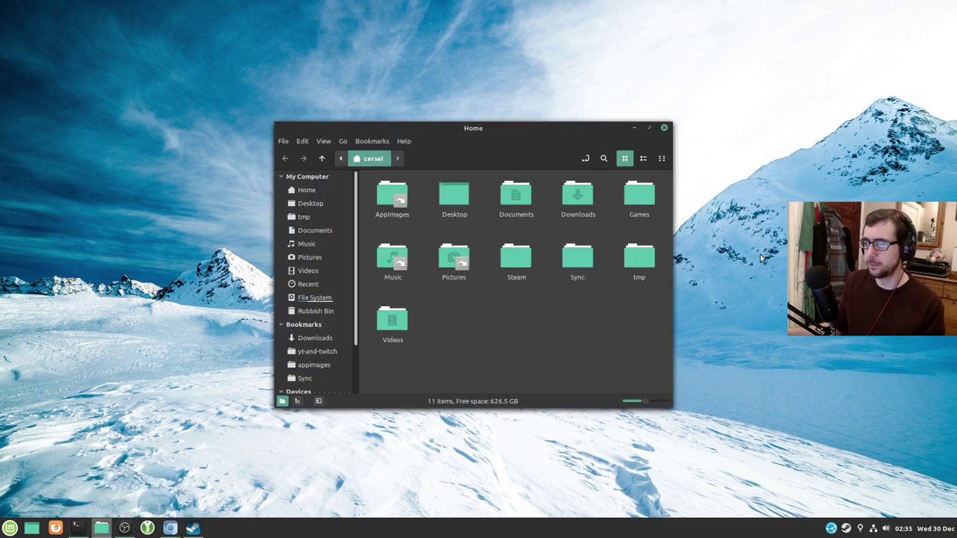
left_click_drag(539, 131, 404, 46)
left_click(528, 43)
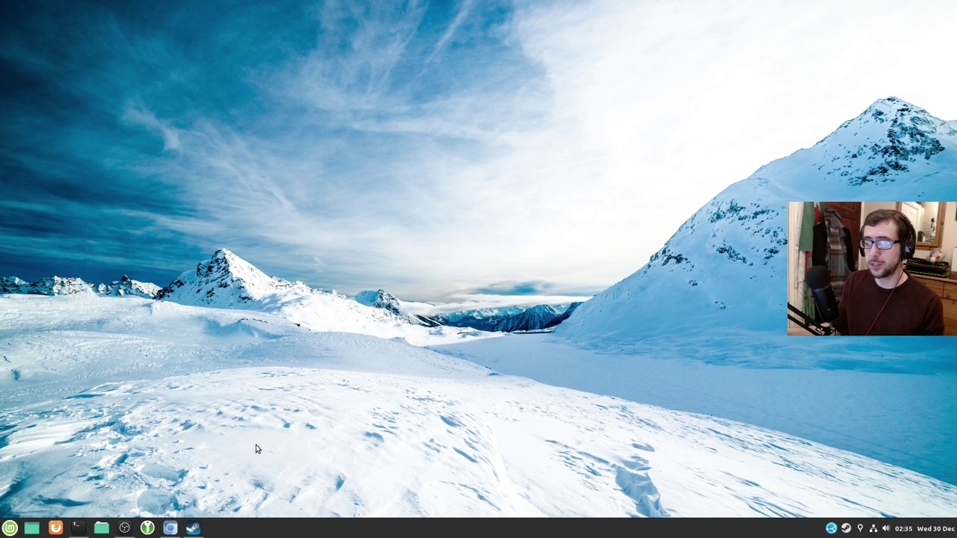
left_click(124, 528)
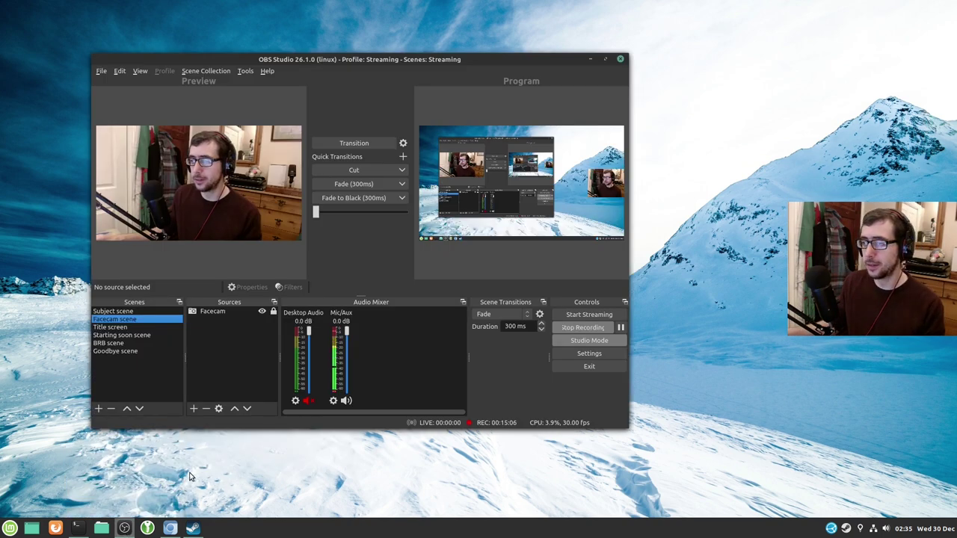
left_click(589, 60)
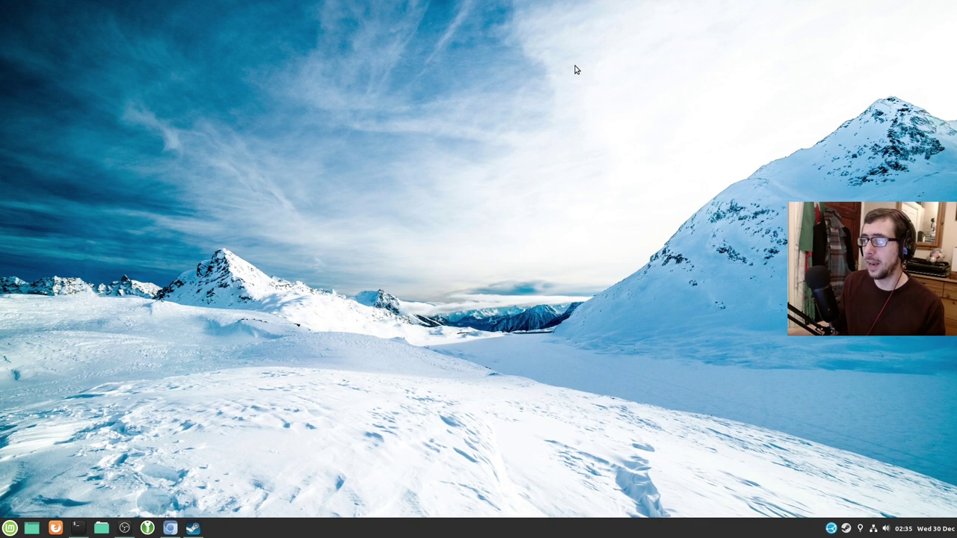
- Open the desktop background settings and browse to the end of the Tricia image collection
right_click(390, 152)
left_click(434, 176)
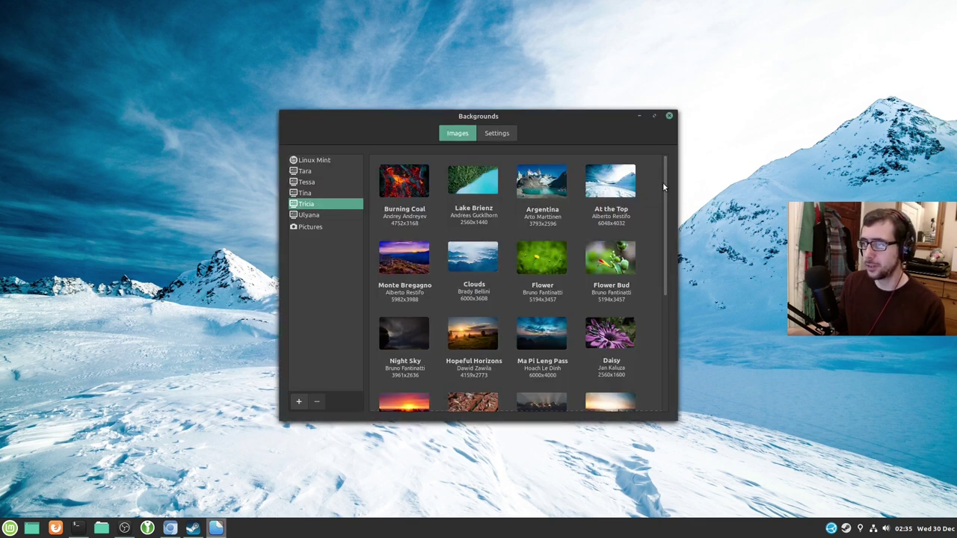
scroll(658, 184, "down", 5)
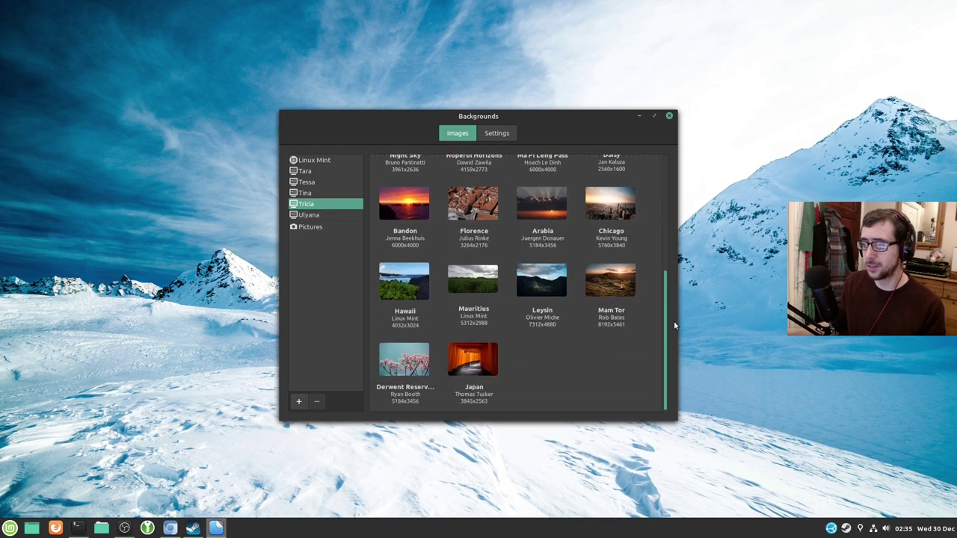
- Try the Japan, Florence and pink-blossom Derwent images as wallpapers, moving the Backgrounds window aside to view them
left_click(479, 365)
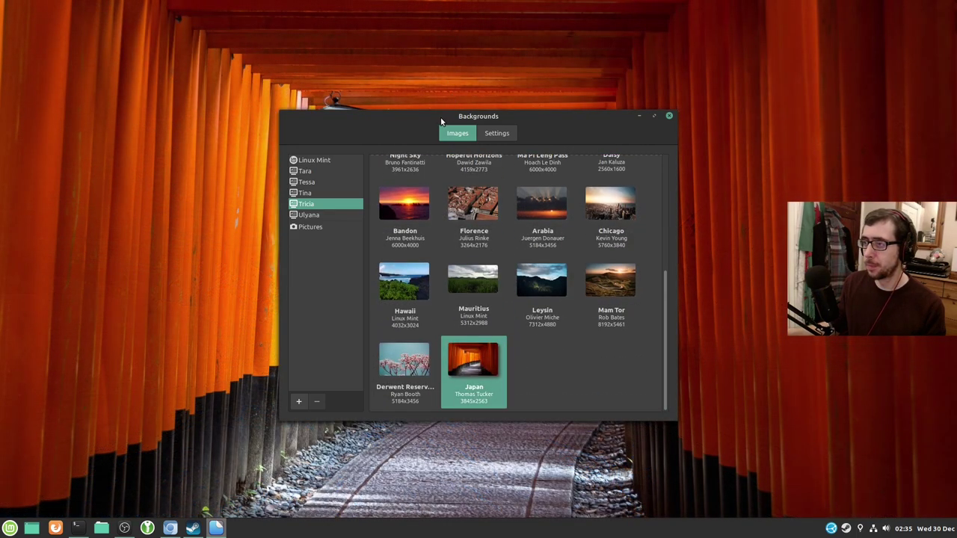
left_click_drag(442, 117, 412, 72)
left_click(493, 188)
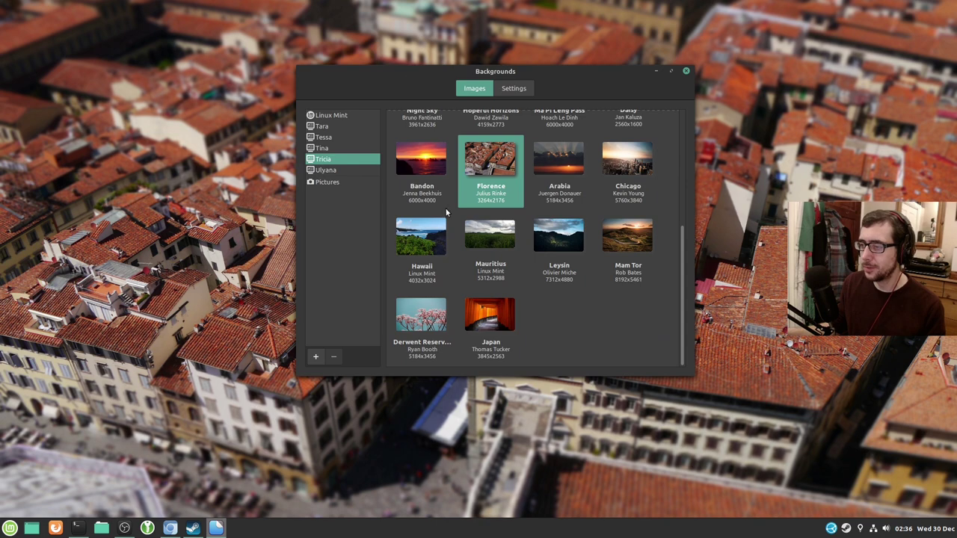
left_click(430, 316)
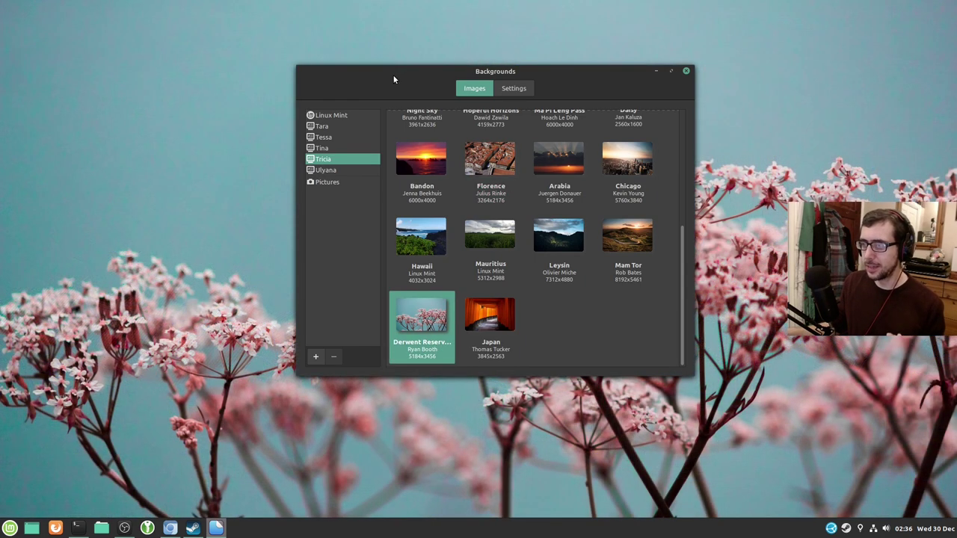
left_click_drag(390, 73, 568, 70)
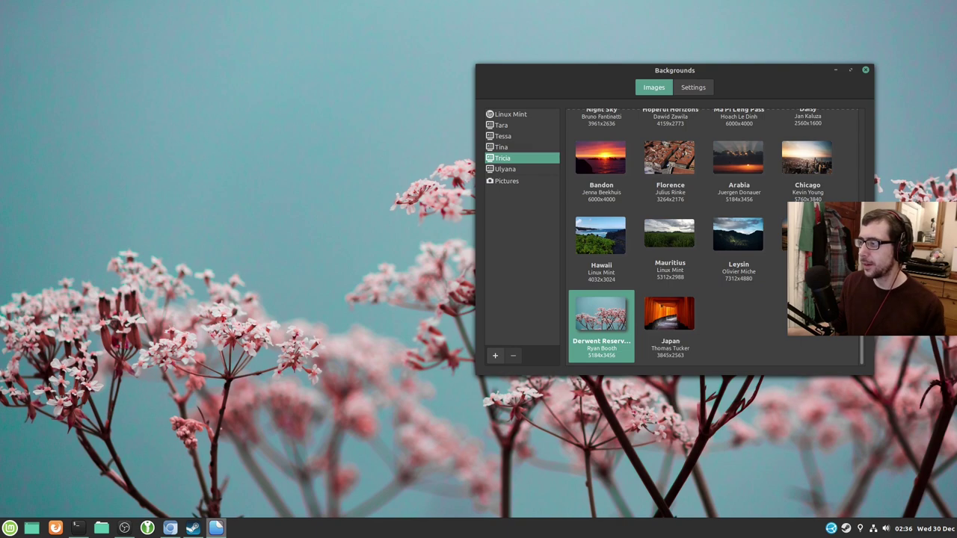
- Try the Mam Tor and Monte Bregagno images as wallpapers, moving the Backgrounds window aside to view them
left_click(807, 240)
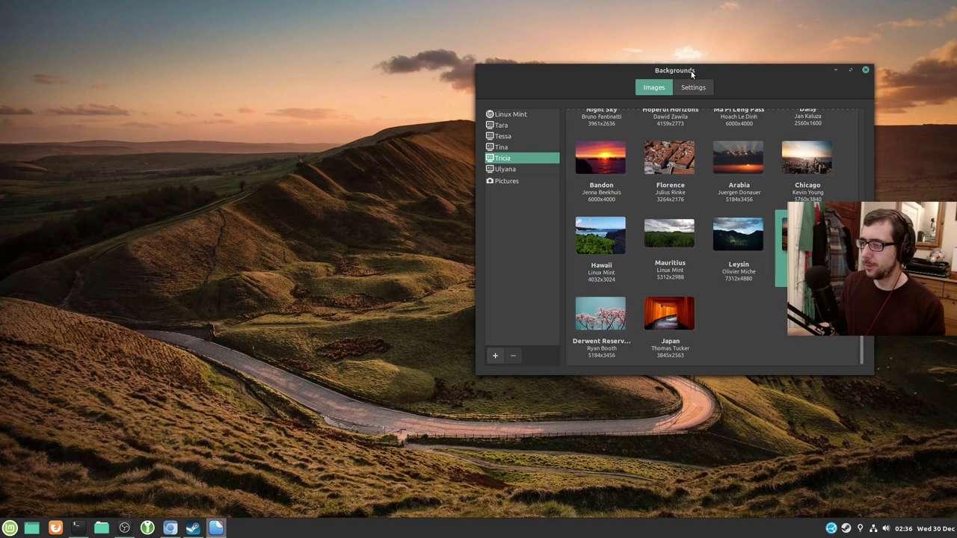
left_click_drag(690, 72, 732, 161)
scroll(759, 329, "up", 3)
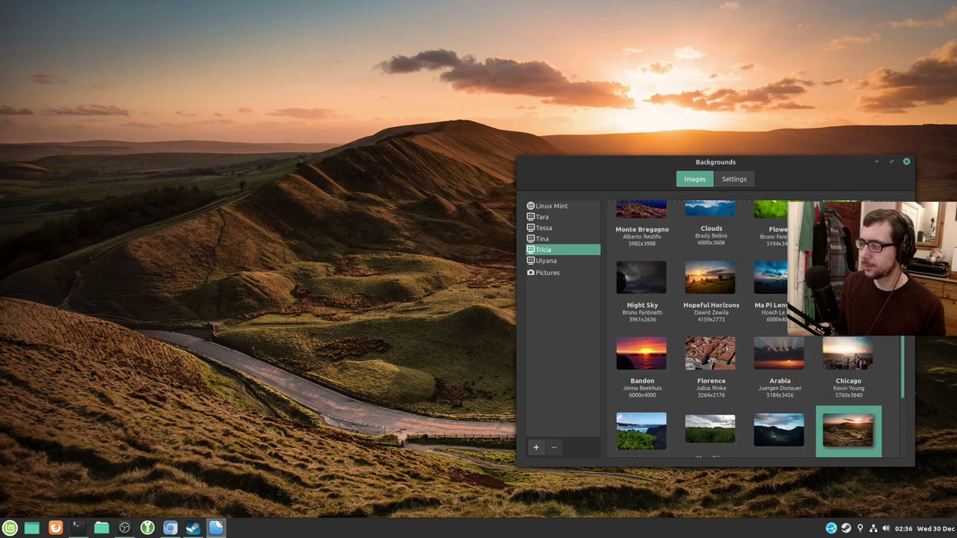
scroll(759, 330, "up", 2)
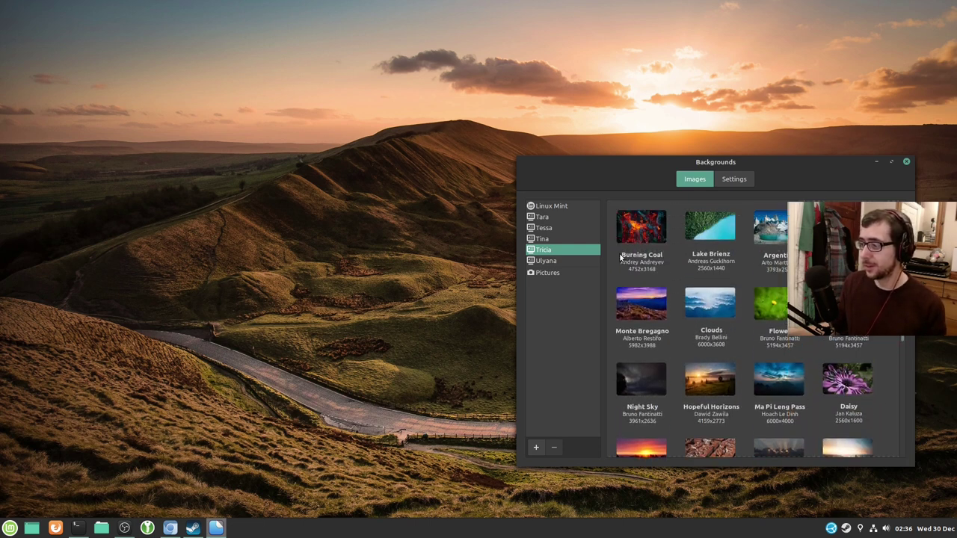
left_click(639, 313)
left_click_drag(710, 153, 678, 115)
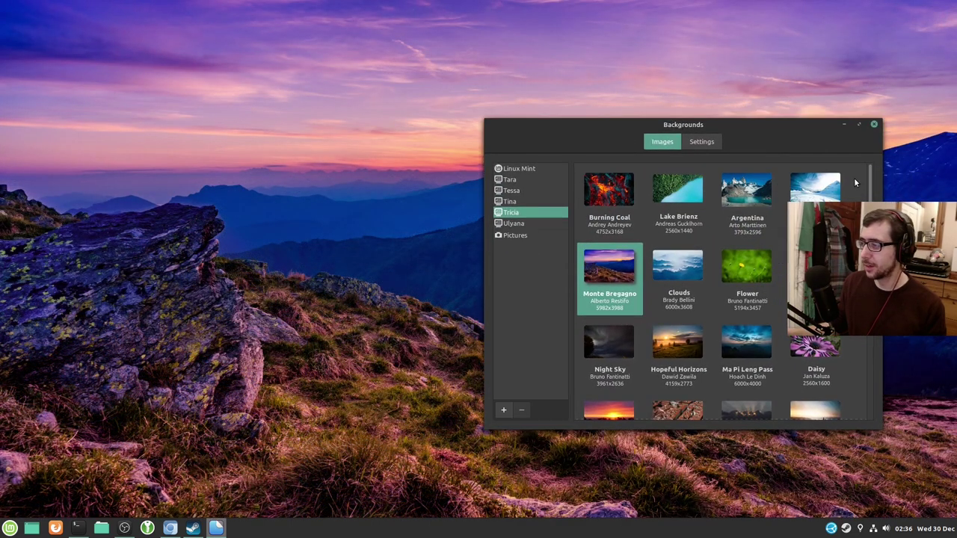
- Try the At the Top, Argentina, Lake Brienz and Clouds images as wallpapers one after another
left_click(825, 187)
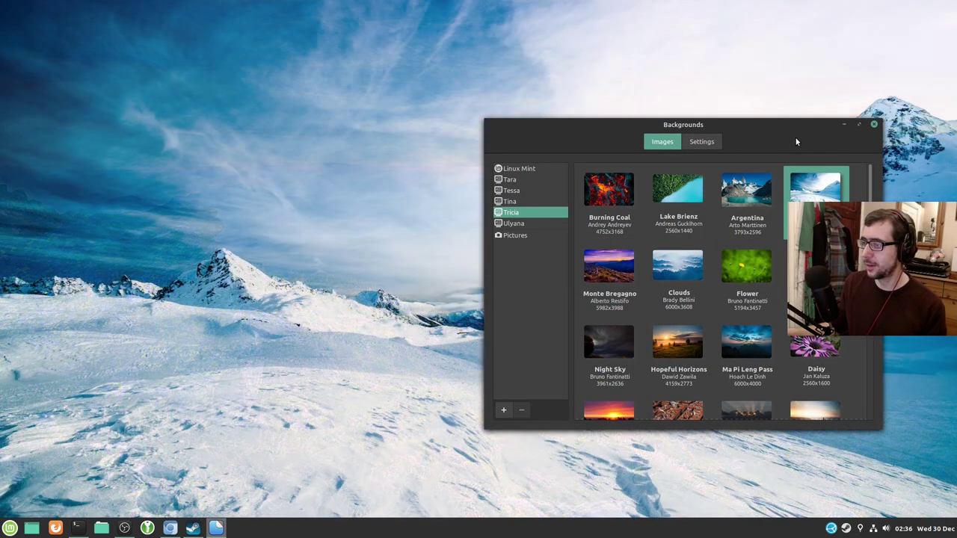
left_click_drag(782, 128, 746, 109)
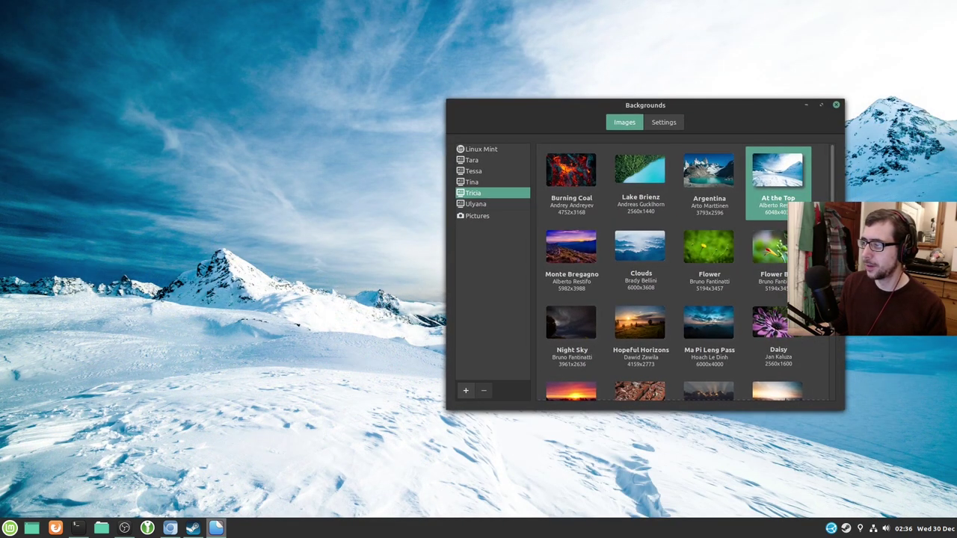
left_click(708, 176)
left_click_drag(687, 105, 678, 145)
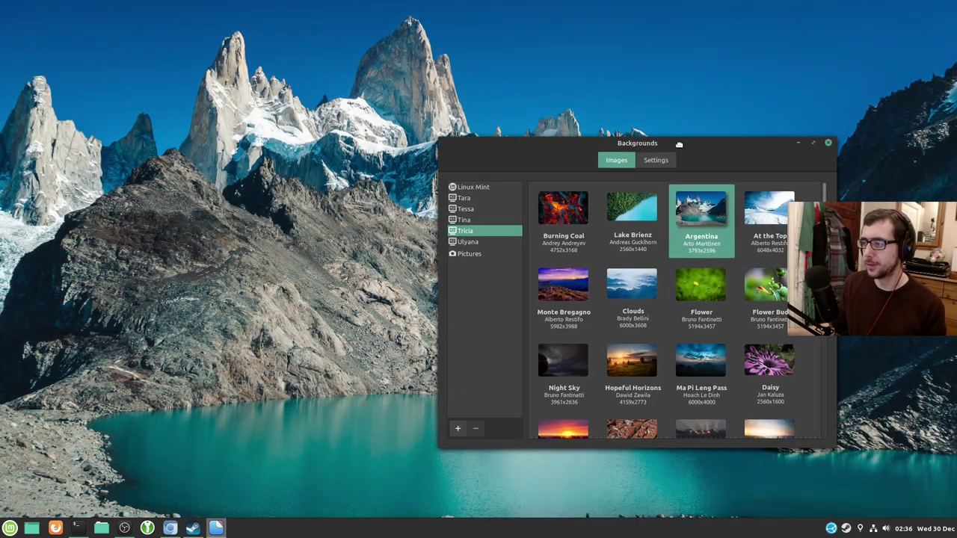
left_click(650, 208)
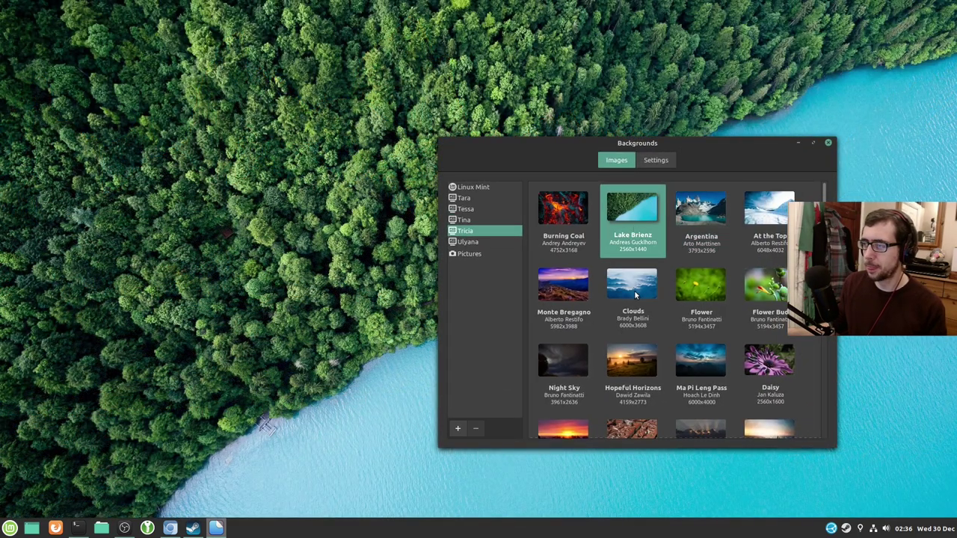
left_click(634, 293)
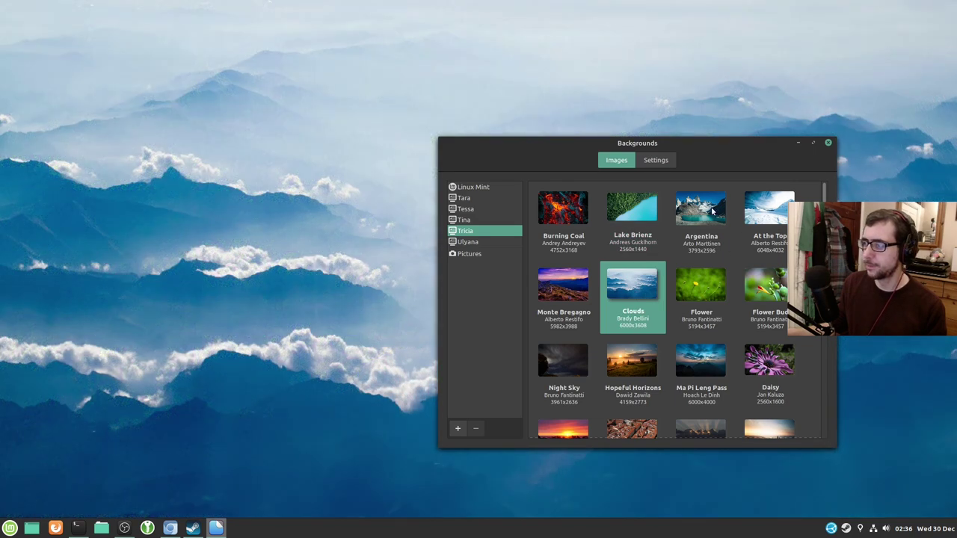
- Set the At the Top image as the desktop wallpaper and close the Backgrounds window
left_click(771, 215)
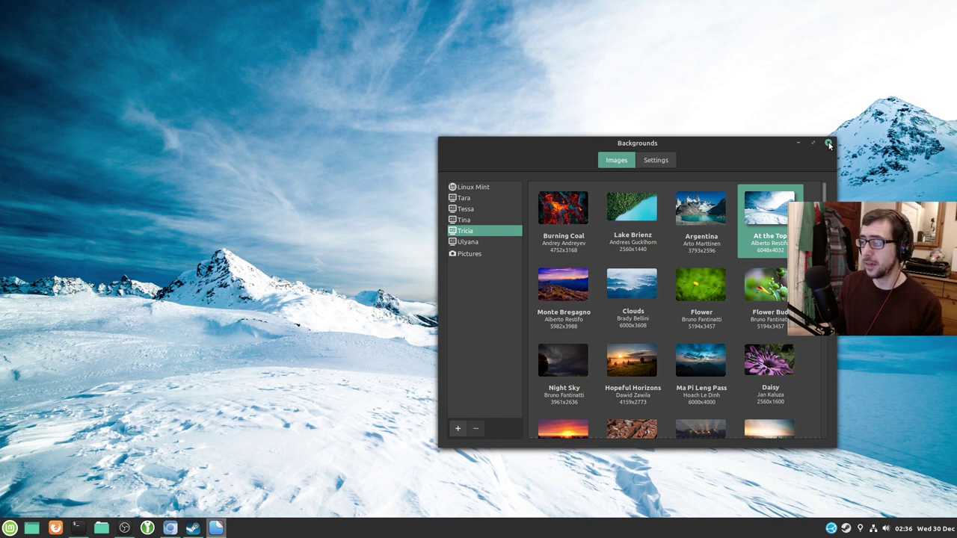
left_click(828, 142)
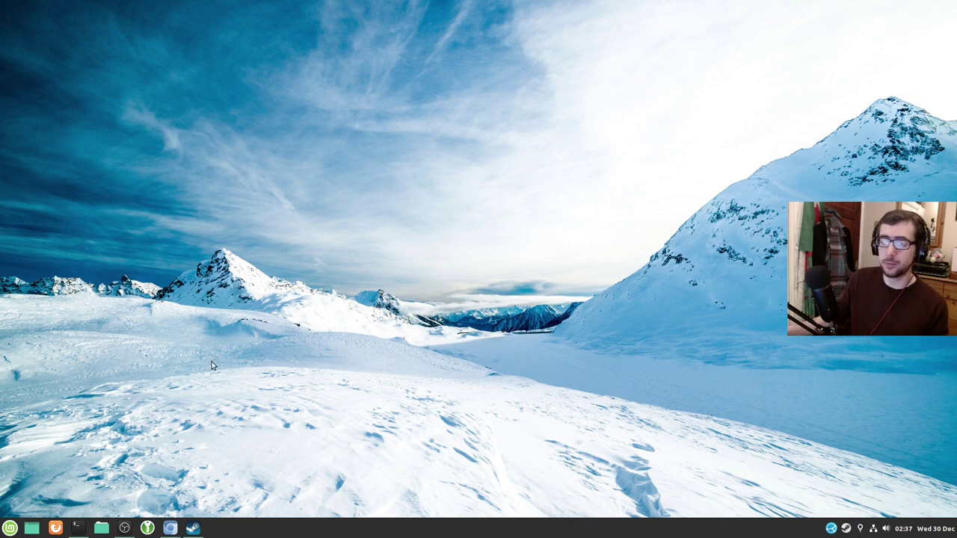
- Switch to the OBS Studio window
left_click(124, 528)
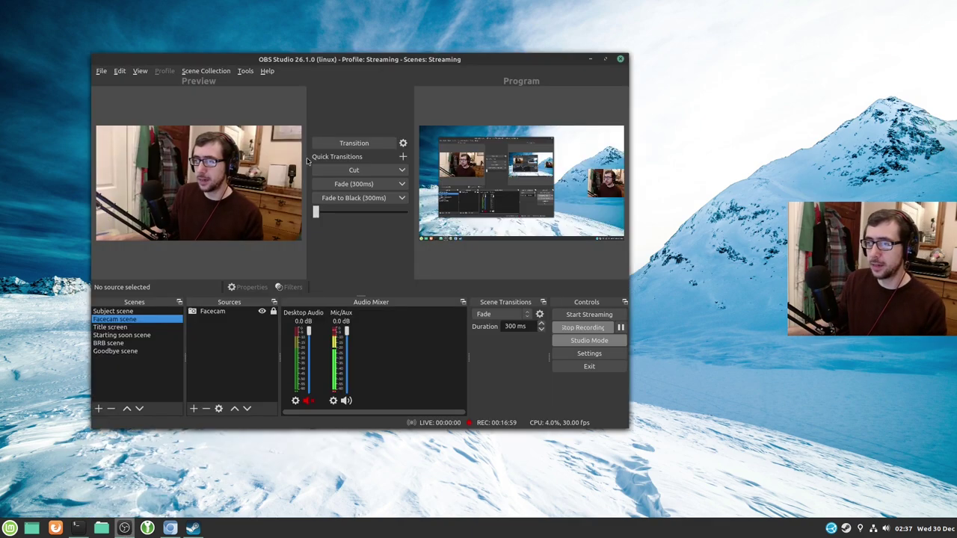